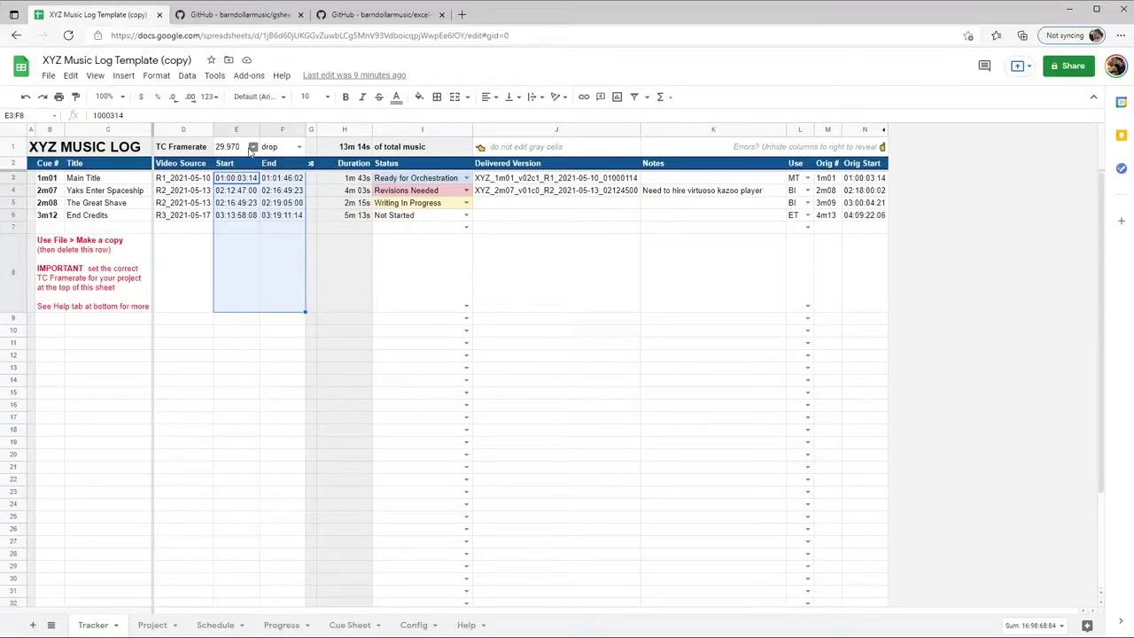
{"action": "left_click", "coordinate": [253, 148]}
{"action": "left_click", "coordinate": [298, 147]}
{"action": "left_click", "coordinate": [204, 217]}
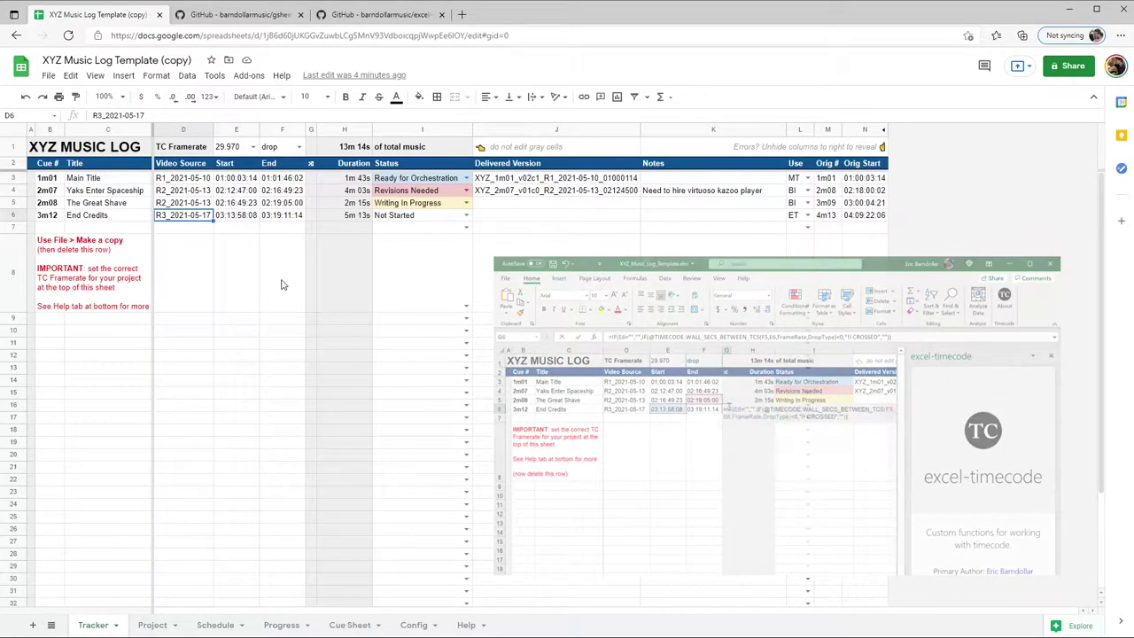
Step: Set the End Credits cue's end timecode to 03:25:43:21 and undo the change
{"action": "left_click", "coordinate": [295, 218]}
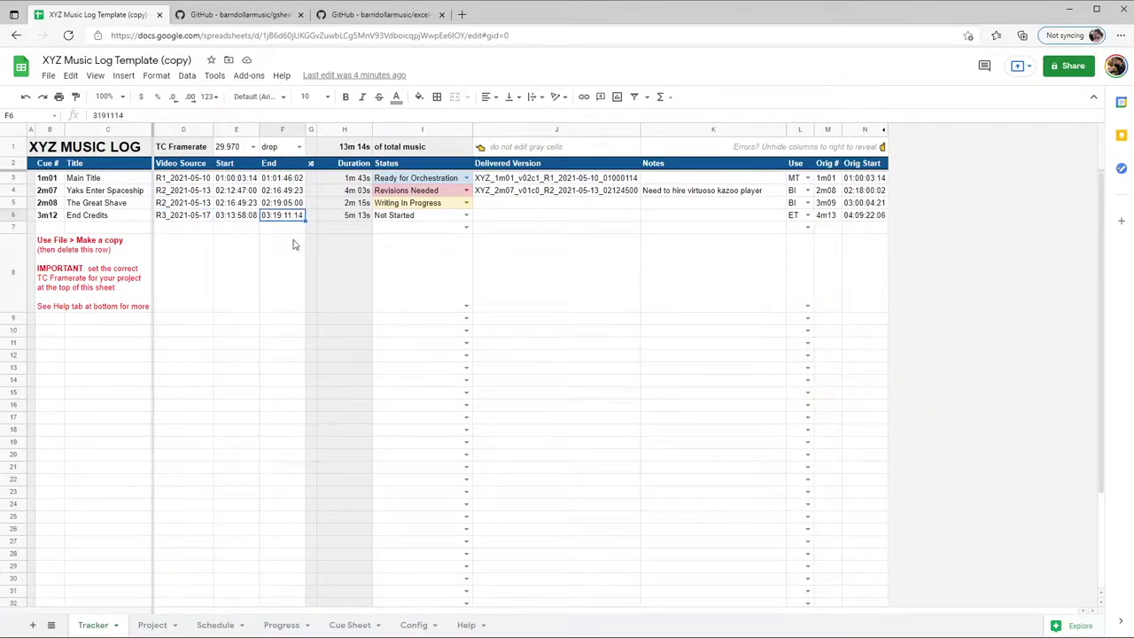
{"action": "type", "text": "0"}
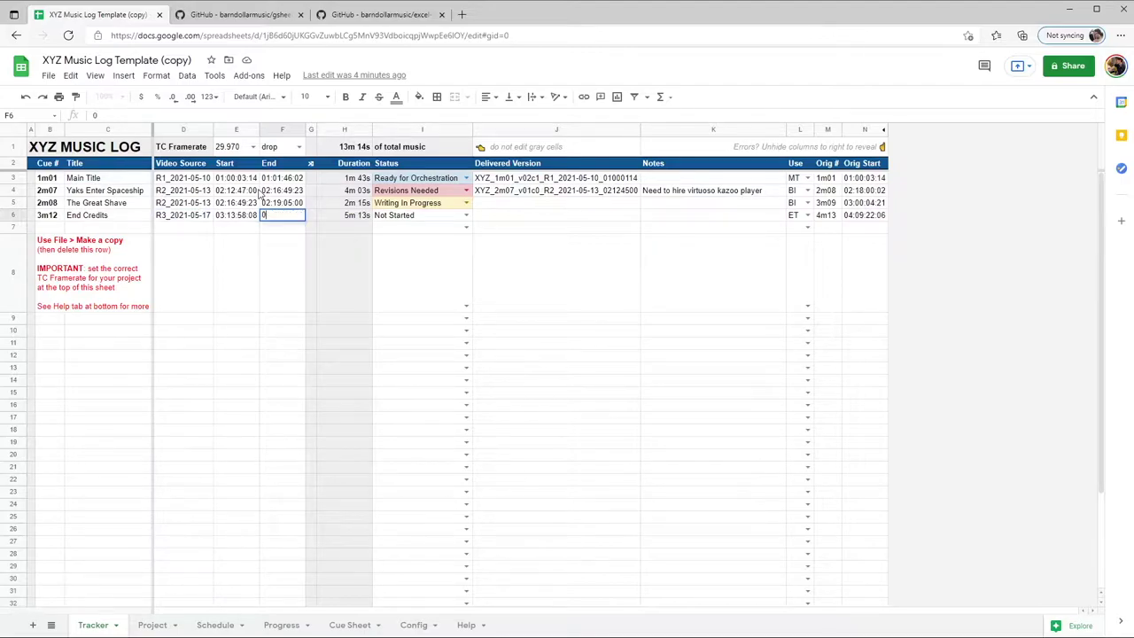
{"action": "type", "text": "3:25:43:21"}
{"action": "key", "text": "Return"}
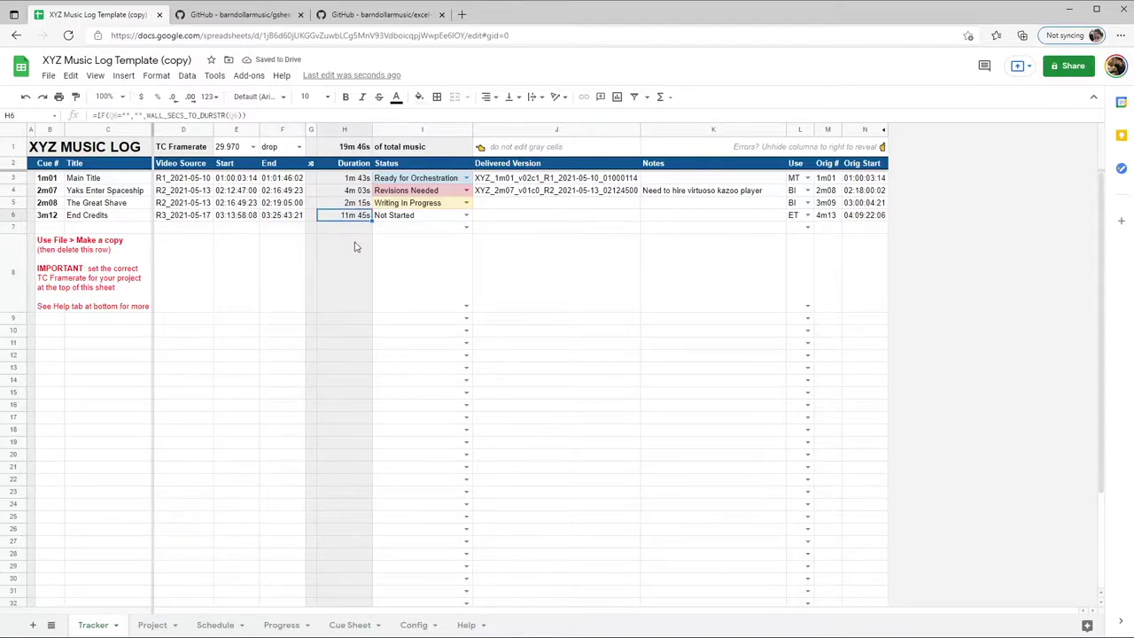
{"action": "key", "text": "ctrl+z"}
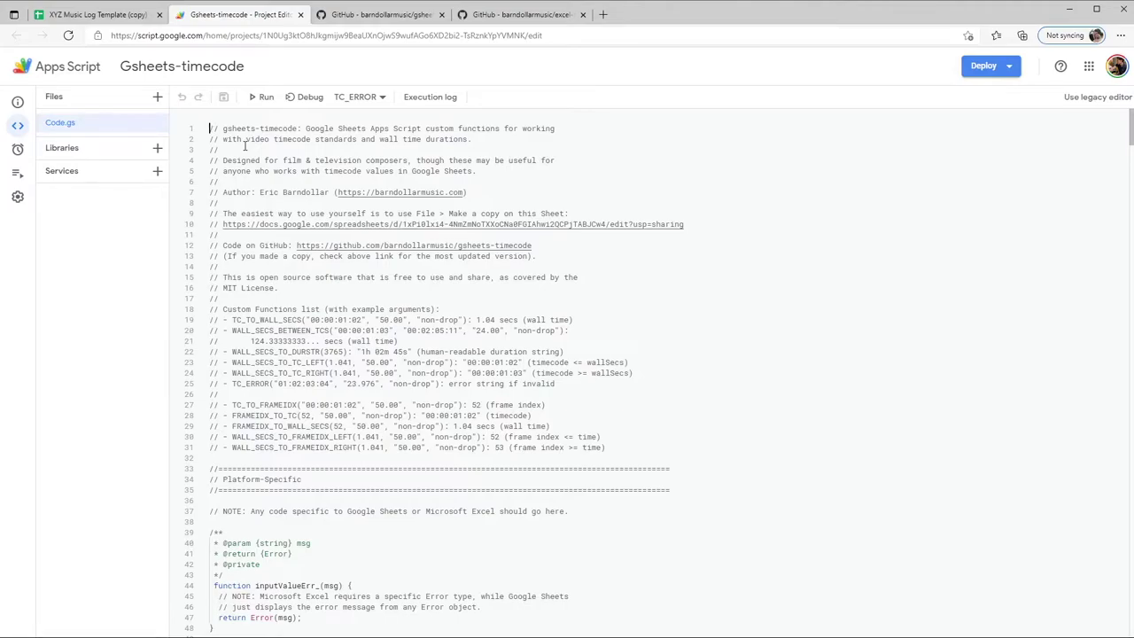
Step: Examine the Gsheets-timecode script code and the GitHub READMEs of gsheets-timecode and excel-timecode
{"action": "scroll", "coordinate": [434, 217], "scroll_direction": "down", "scroll_amount": 8}
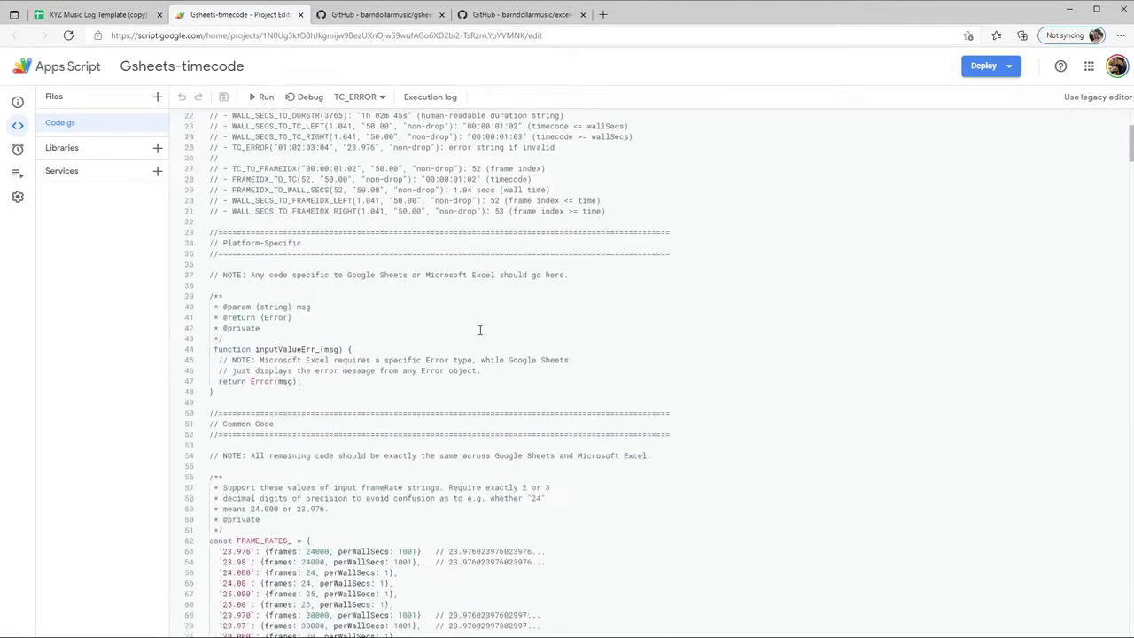
{"action": "scroll", "coordinate": [479, 330], "scroll_direction": "down", "scroll_amount": 10}
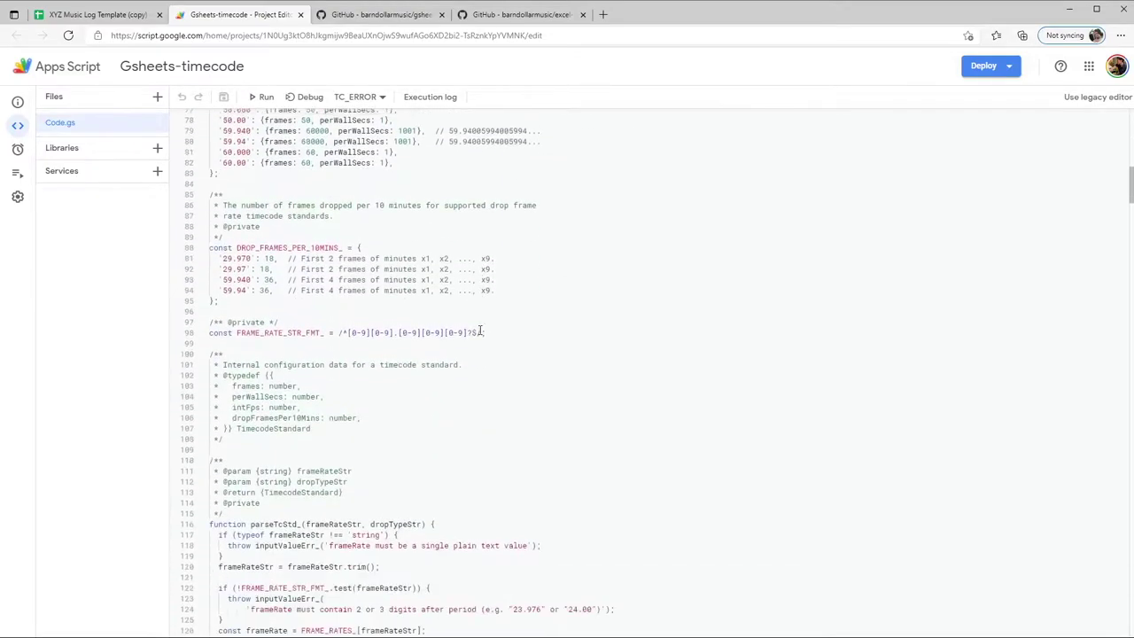
{"action": "left_click", "coordinate": [379, 16]}
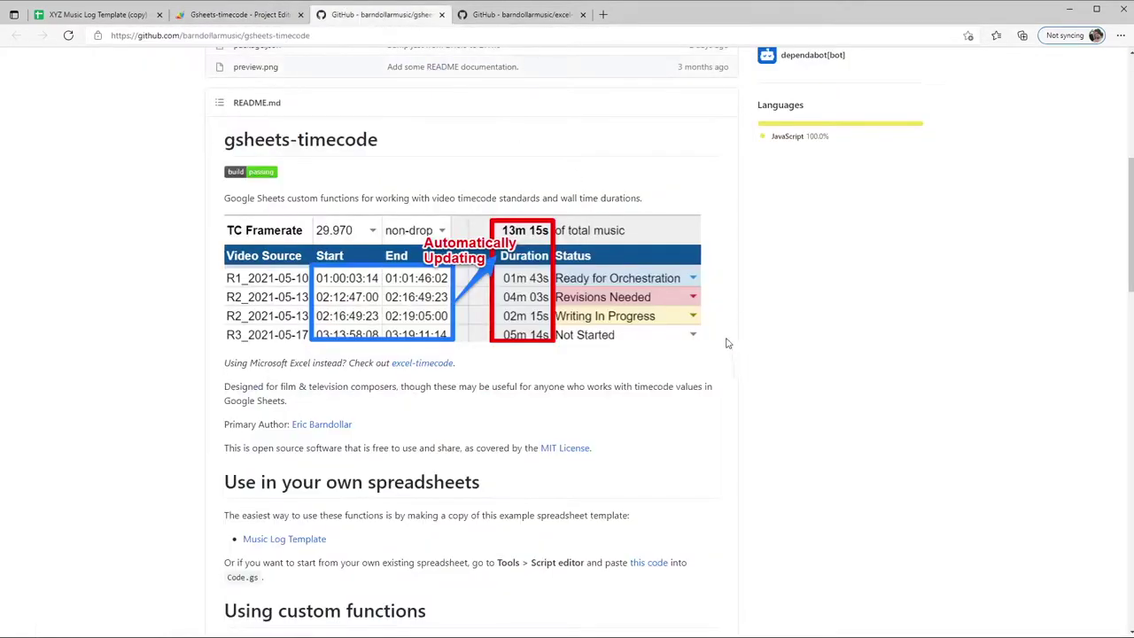
{"action": "left_click", "coordinate": [523, 13]}
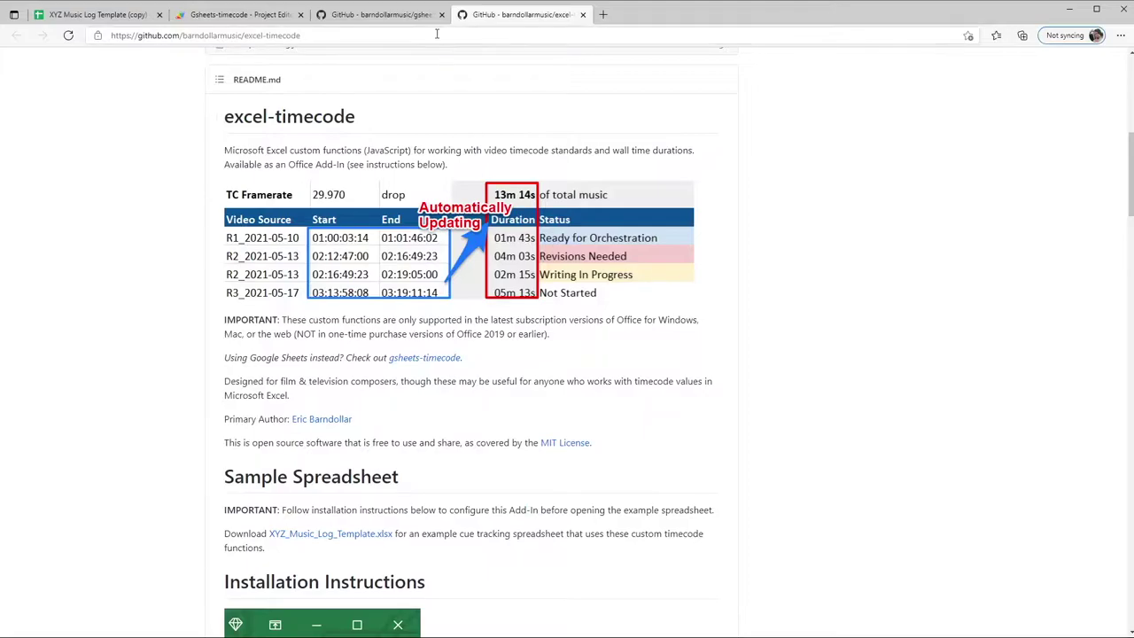
{"action": "left_click", "coordinate": [409, 16]}
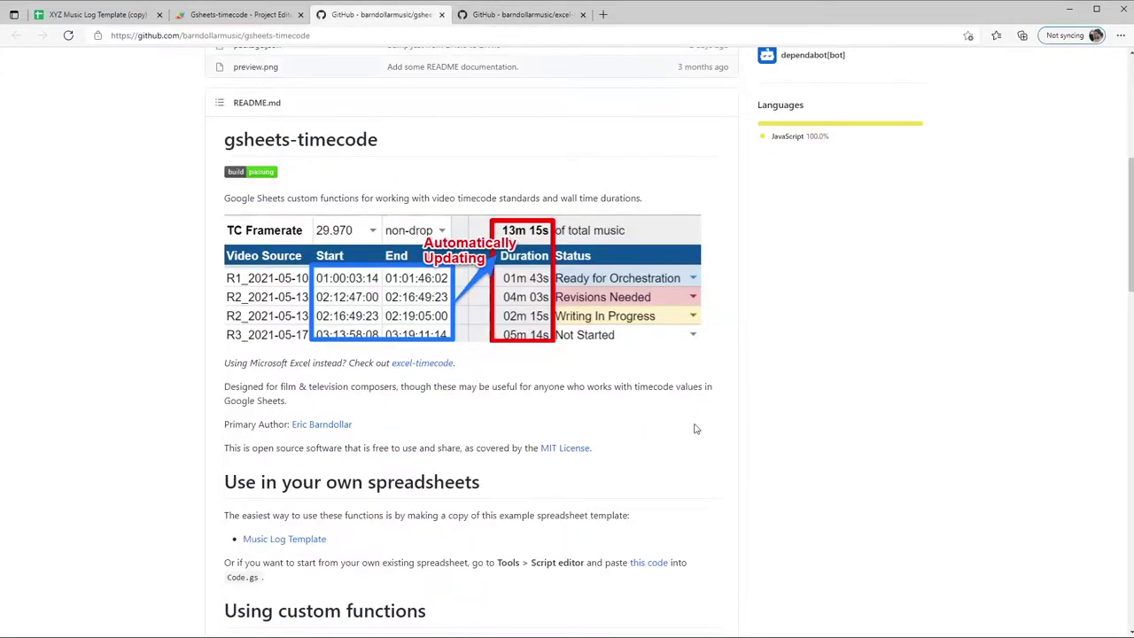
{"action": "scroll", "coordinate": [700, 426], "scroll_direction": "down", "scroll_amount": 15}
{"action": "scroll", "coordinate": [697, 423], "scroll_direction": "down", "scroll_amount": 4}
{"action": "scroll", "coordinate": [656, 429], "scroll_direction": "up", "scroll_amount": 20}
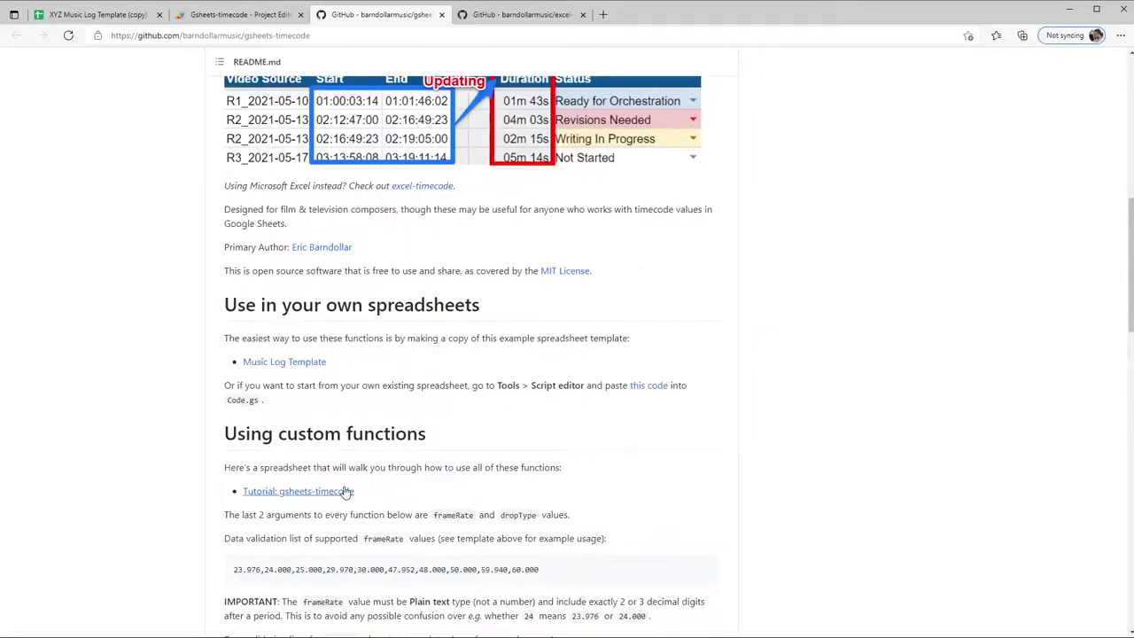
Step: Return to the music log template, locate its command for making a copy, and view the Cue Sheet
{"action": "key", "text": "ctrl+1"}
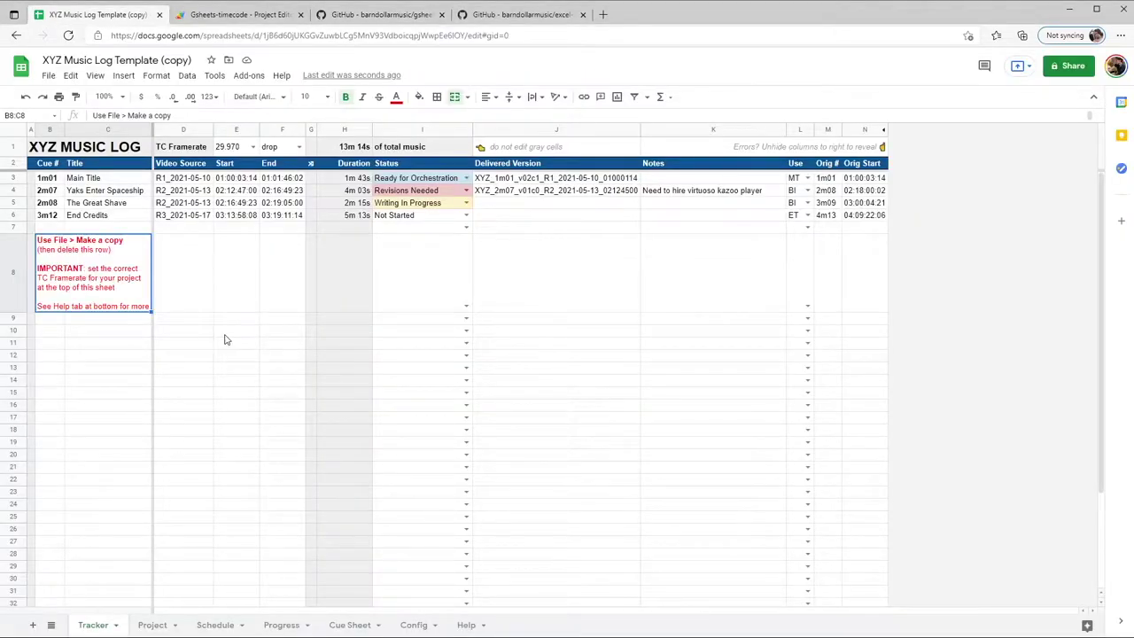
{"action": "left_click", "coordinate": [49, 76]}
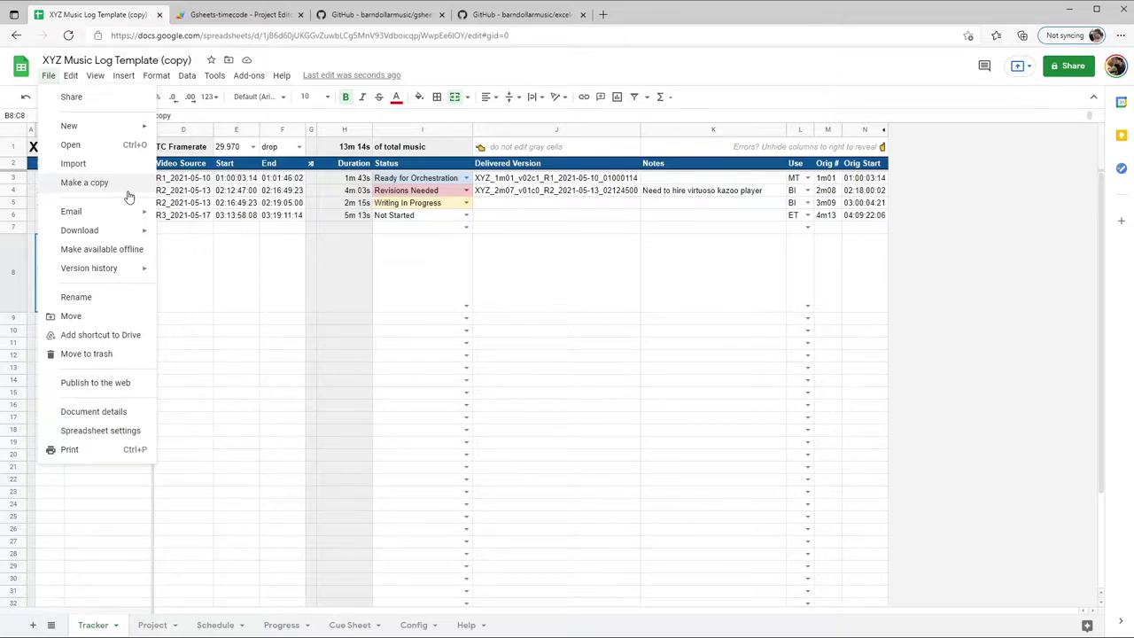
{"action": "left_click", "coordinate": [248, 255]}
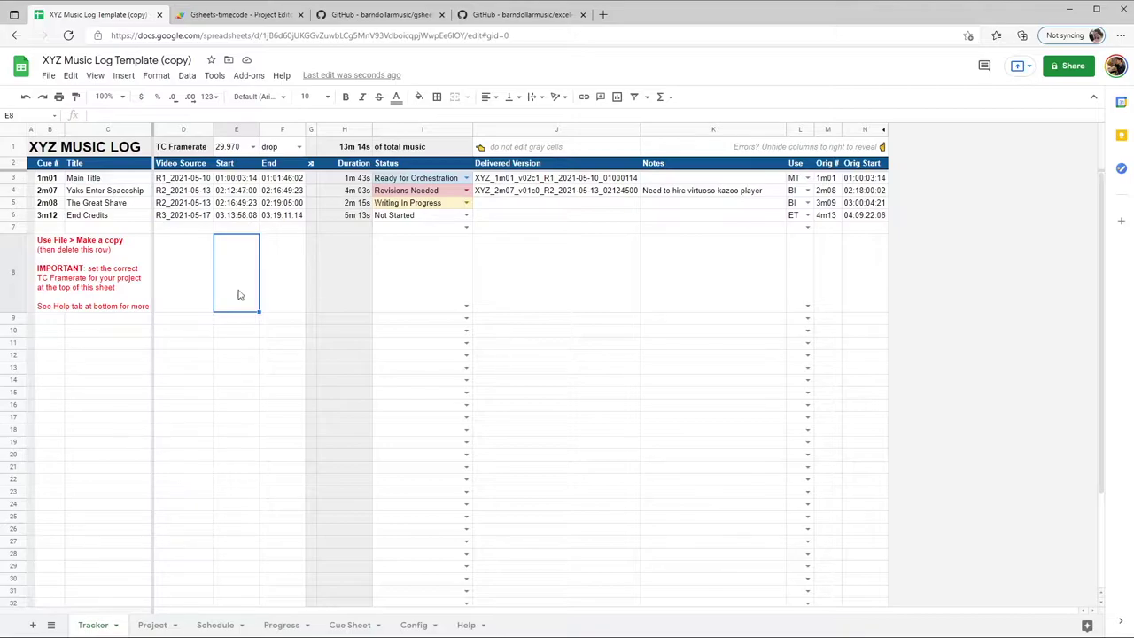
{"action": "left_click", "coordinate": [352, 626]}
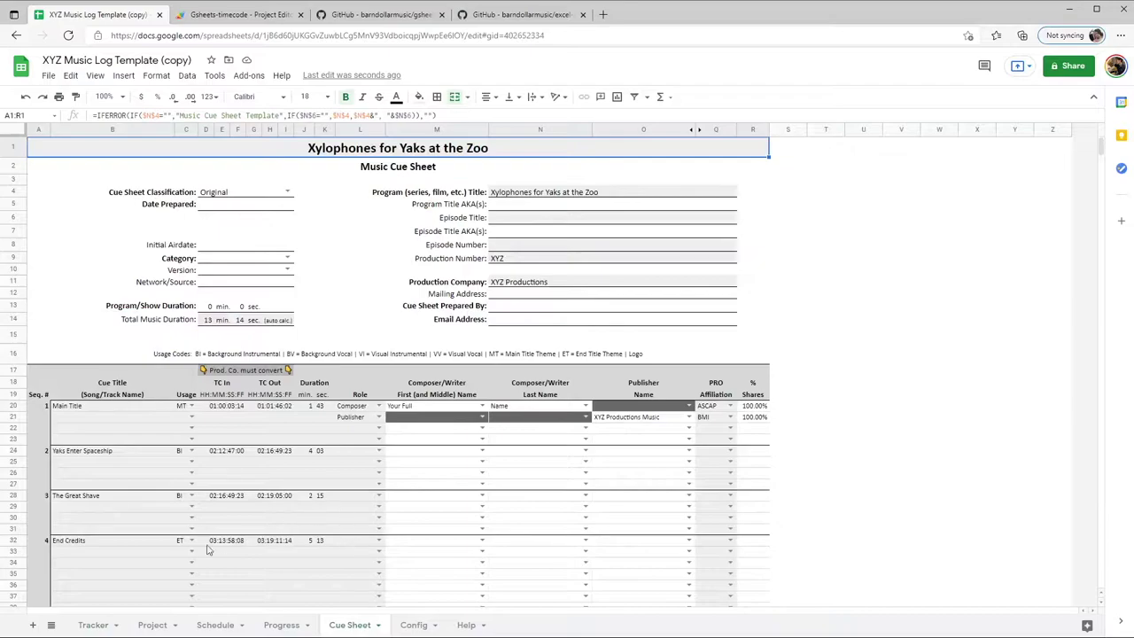
Step: Delete row 8 with the red instructions from the Tracker sheet
{"action": "left_click", "coordinate": [92, 626]}
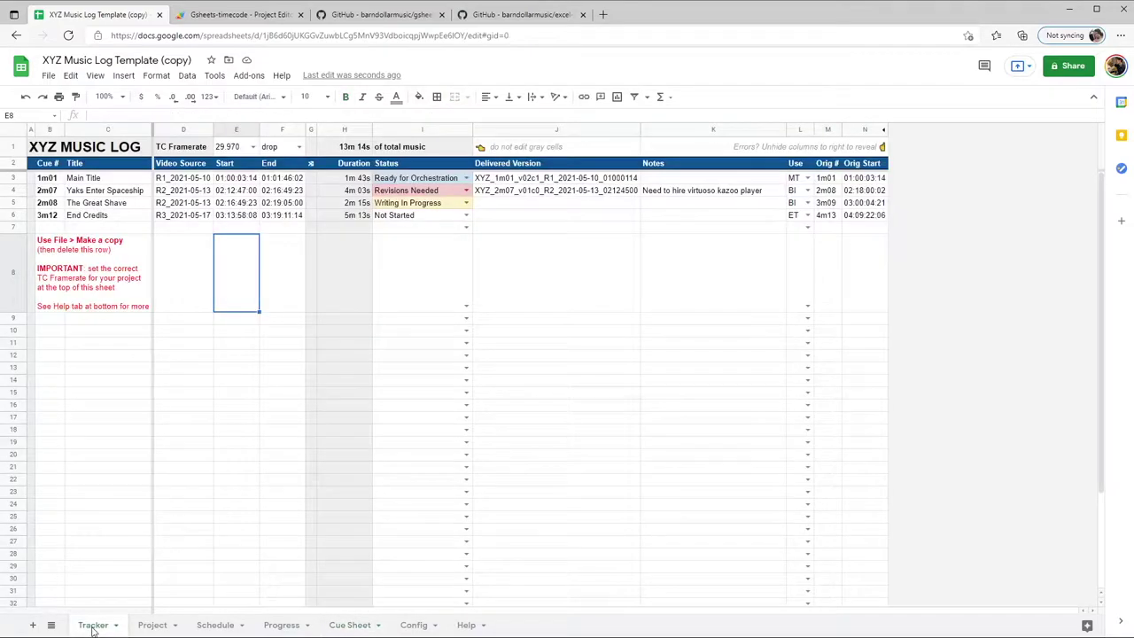
{"action": "right_click", "coordinate": [16, 264]}
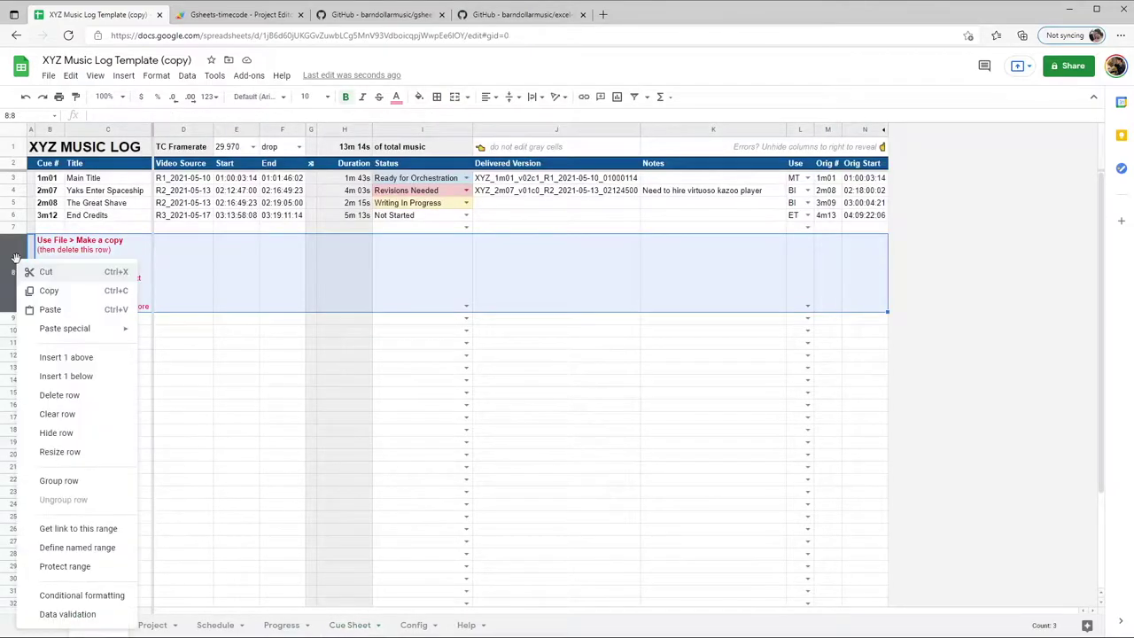
{"action": "left_click", "coordinate": [76, 395]}
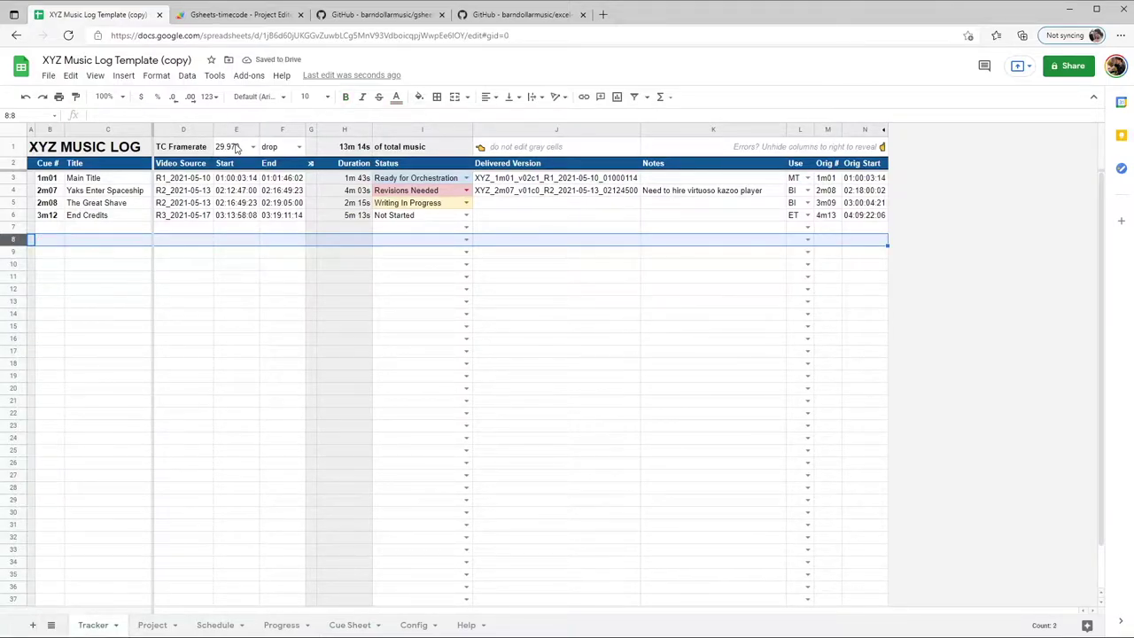
Step: Examine the available TC Framerate values and drop type options of the Tracker sheet
{"action": "left_click", "coordinate": [235, 147]}
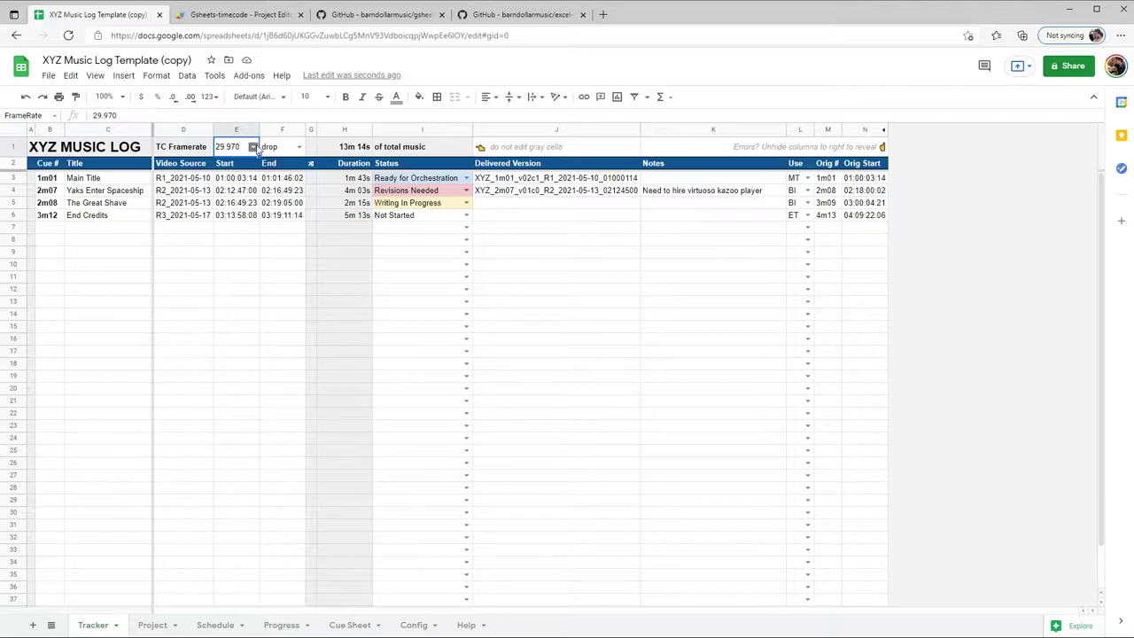
{"action": "left_click", "coordinate": [254, 147]}
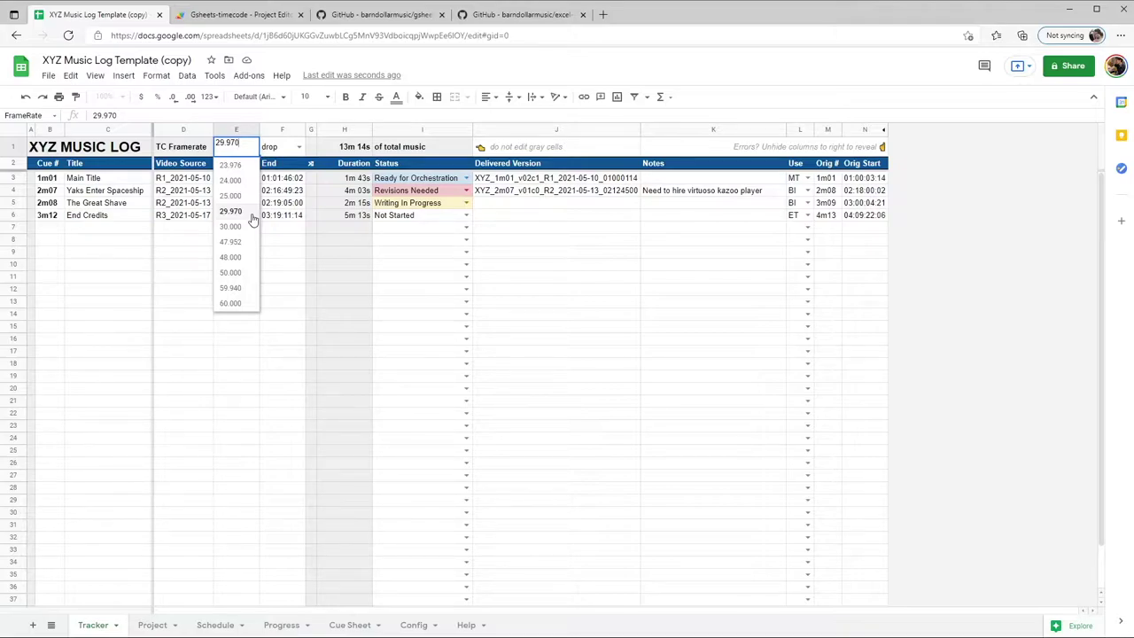
{"action": "left_click", "coordinate": [270, 152]}
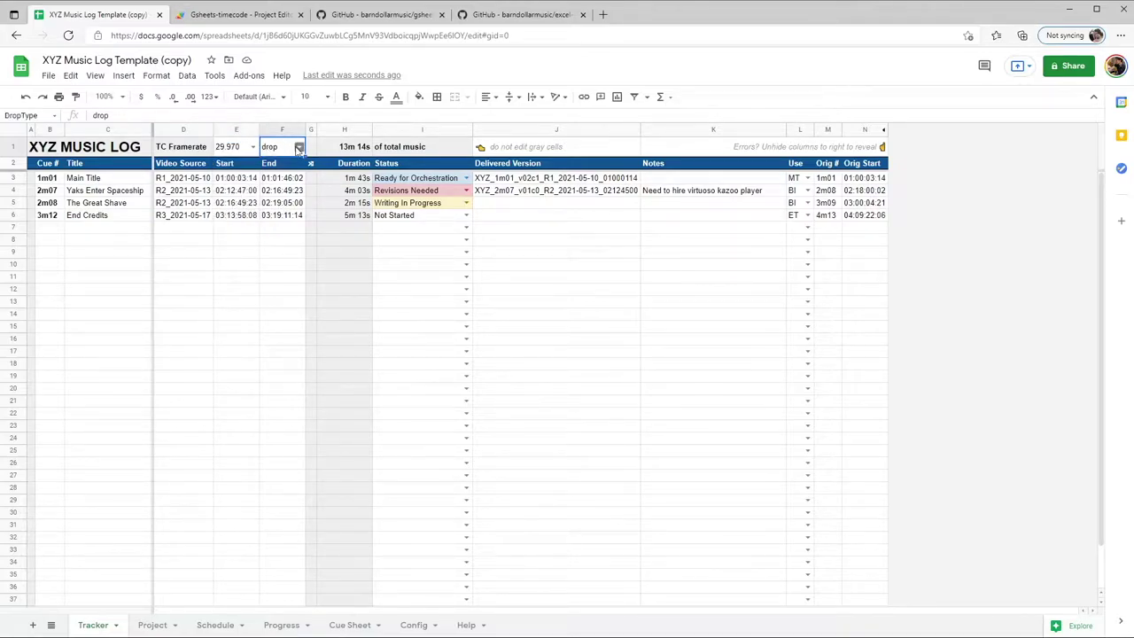
{"action": "double_click", "coordinate": [296, 148]}
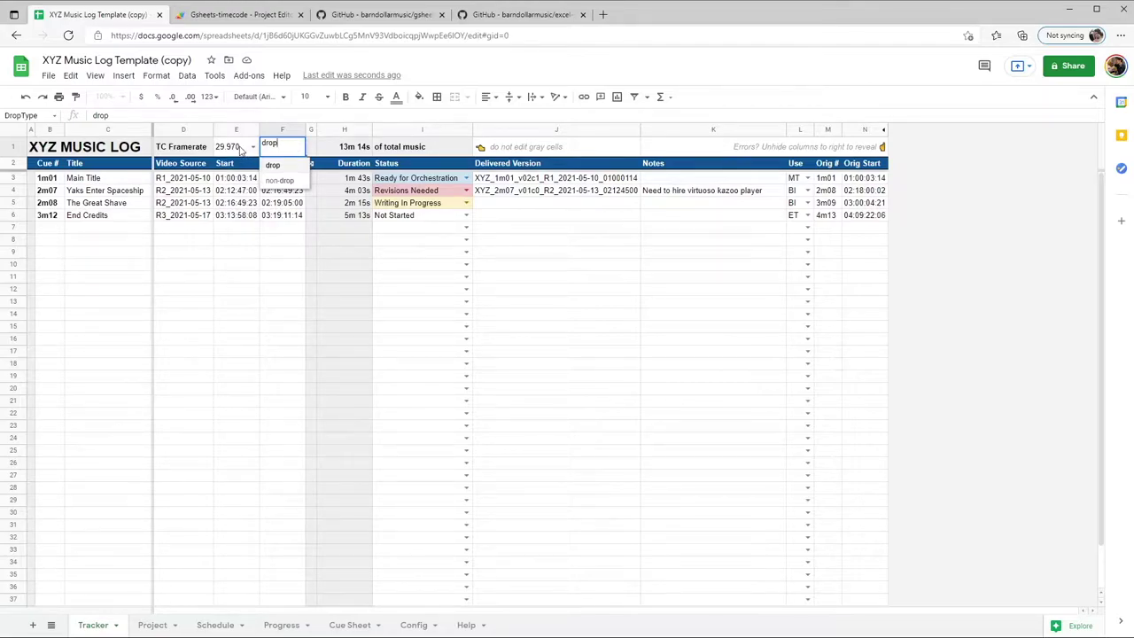
Step: Set the Tracker's TC Framerate to 24.000
{"action": "left_click", "coordinate": [241, 151]}
{"action": "double_click", "coordinate": [255, 144]}
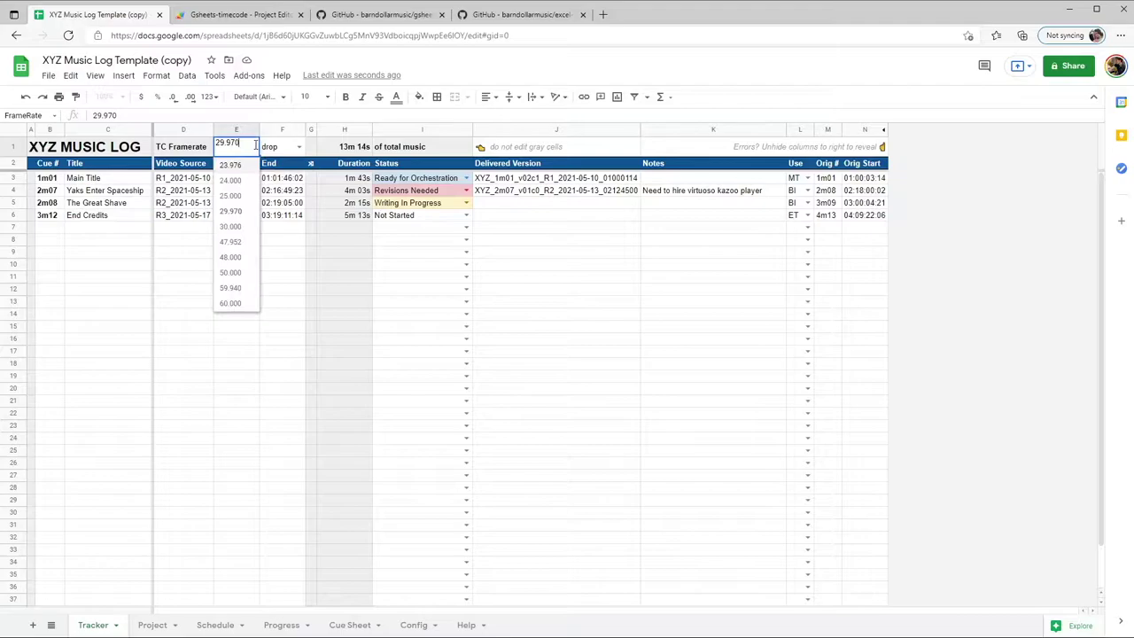
{"action": "left_click", "coordinate": [241, 183]}
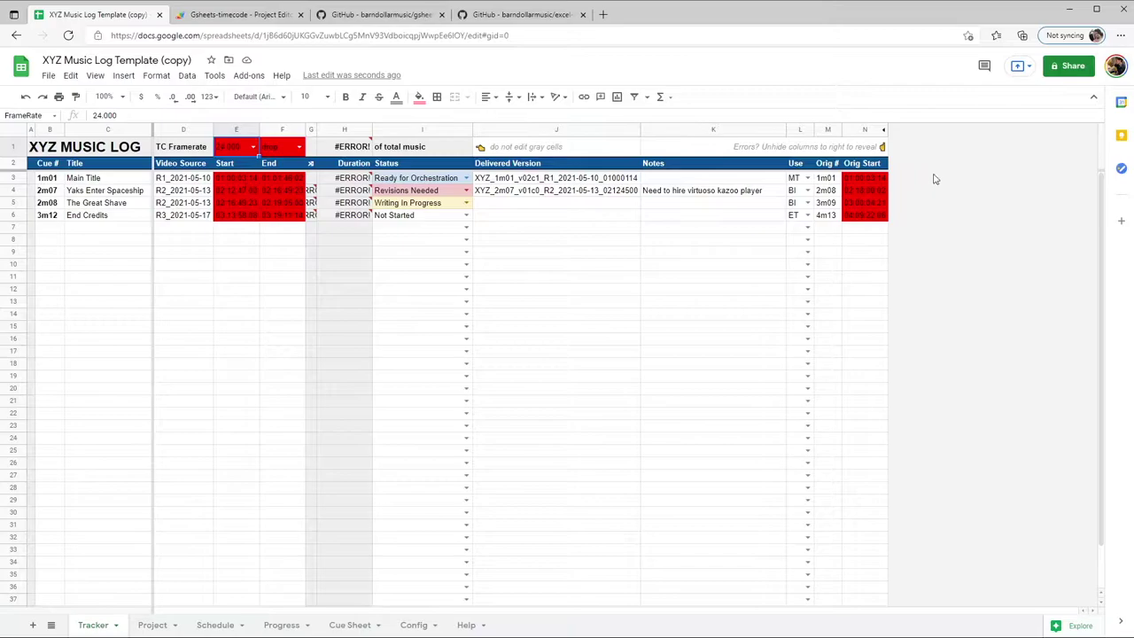
Step: Reveal the hidden error columns O to R to read the timecode errors, and hide them again
{"action": "left_click", "coordinate": [882, 132]}
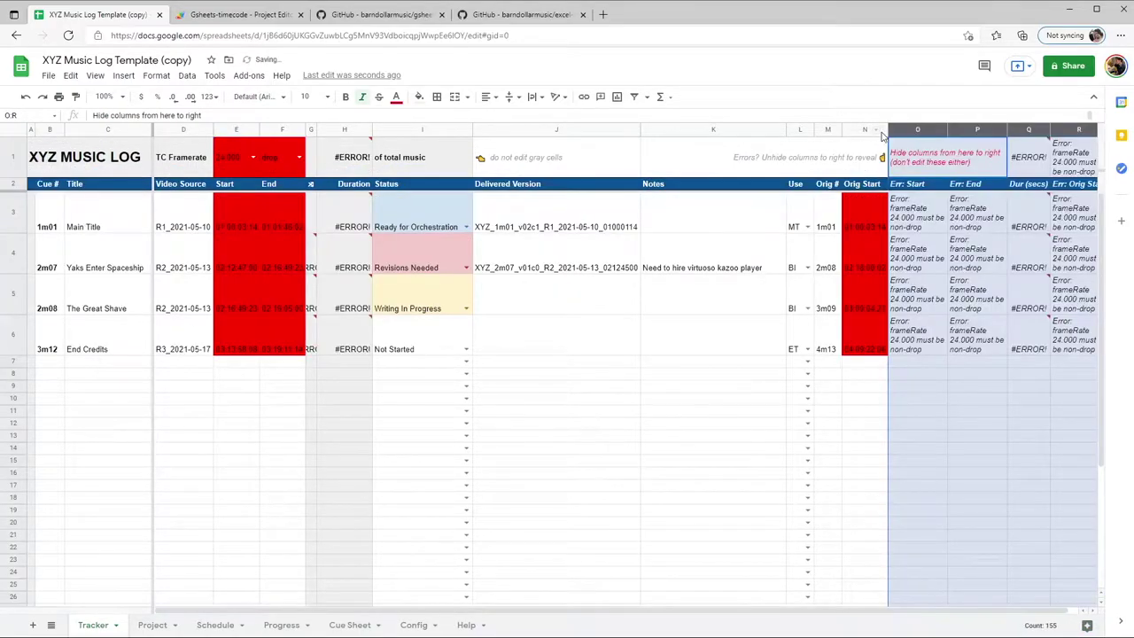
{"action": "right_click", "coordinate": [927, 209]}
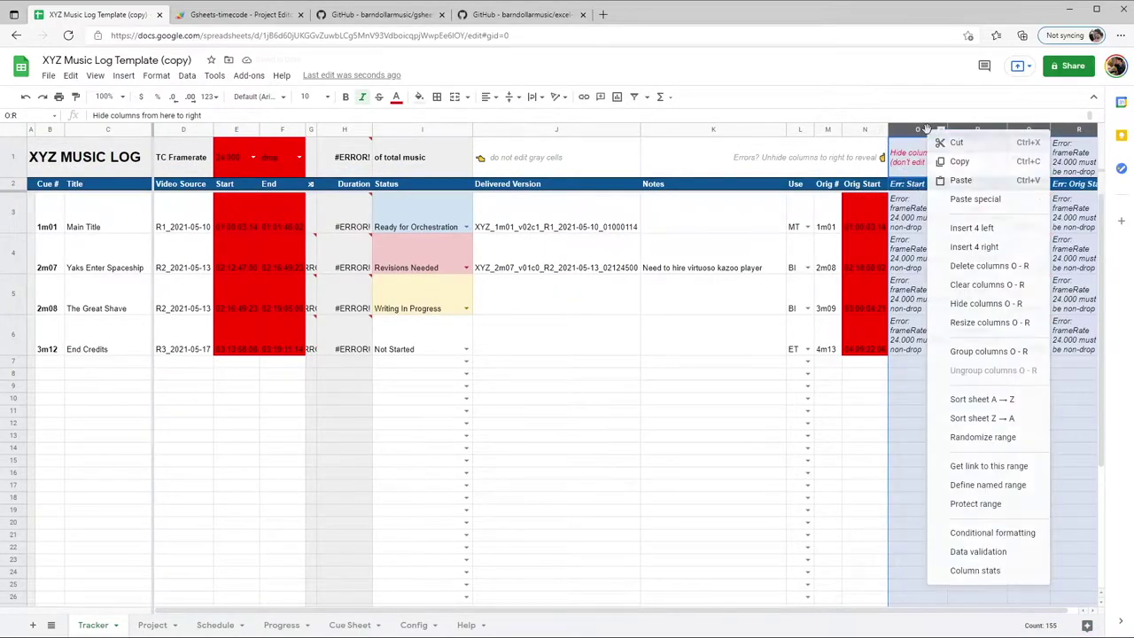
{"action": "left_click", "coordinate": [985, 303]}
Step: Set the Tracker's TC Framerate back to 29.970
{"action": "left_click", "coordinate": [236, 147]}
{"action": "left_click", "coordinate": [253, 147]}
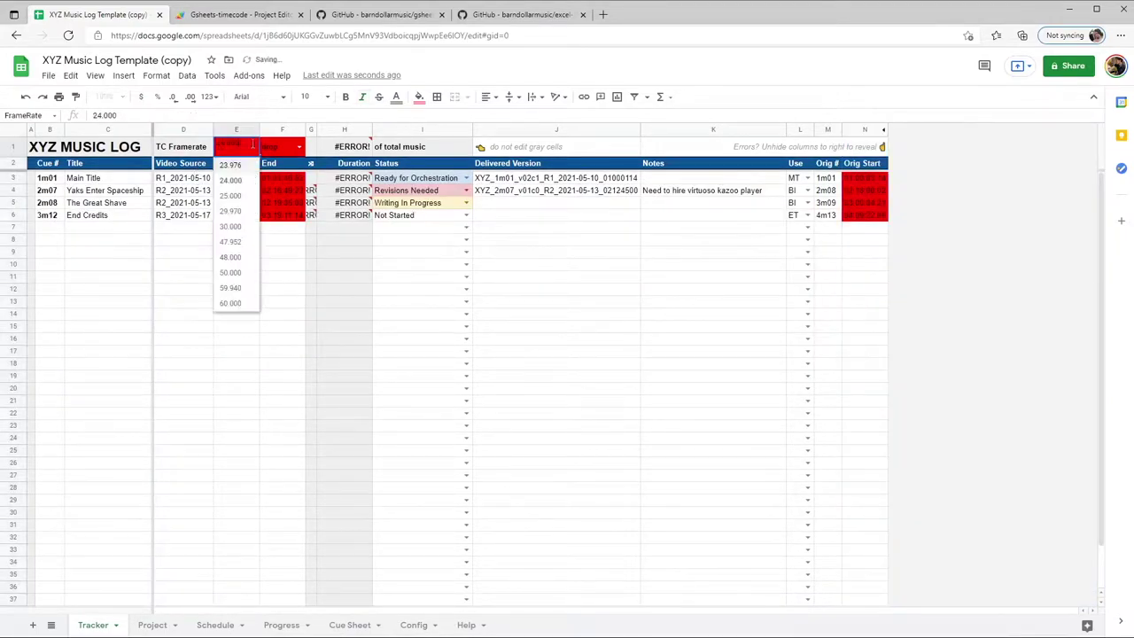
{"action": "left_click", "coordinate": [247, 214]}
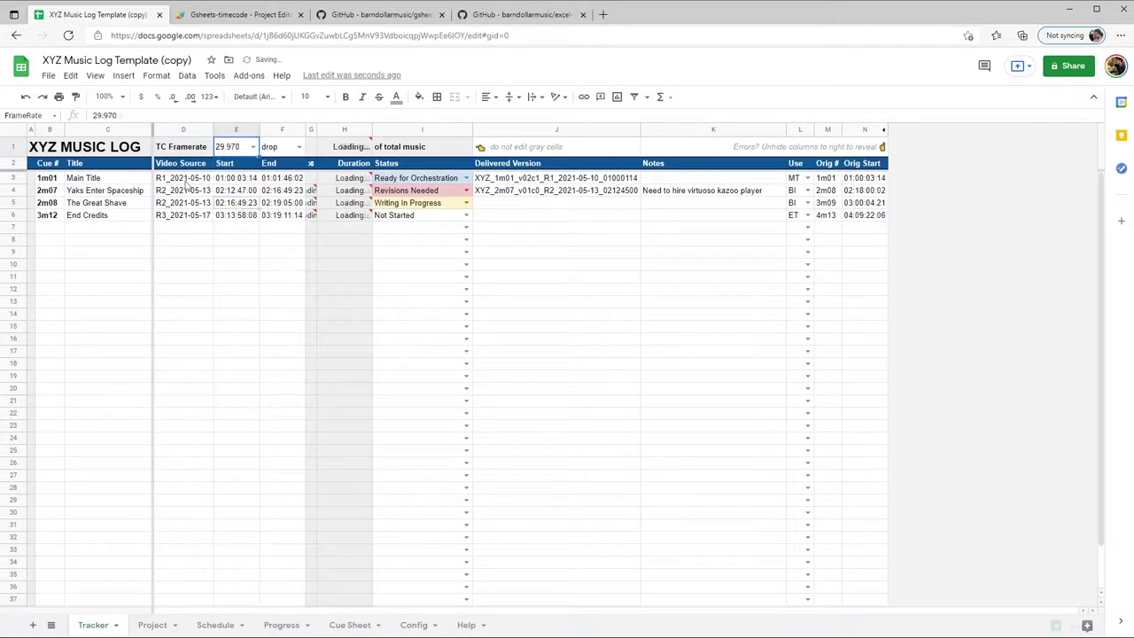
Step: Set the start timecode of The Great Shave to 02:16:48:00, entered without colons
{"action": "left_click", "coordinate": [239, 206]}
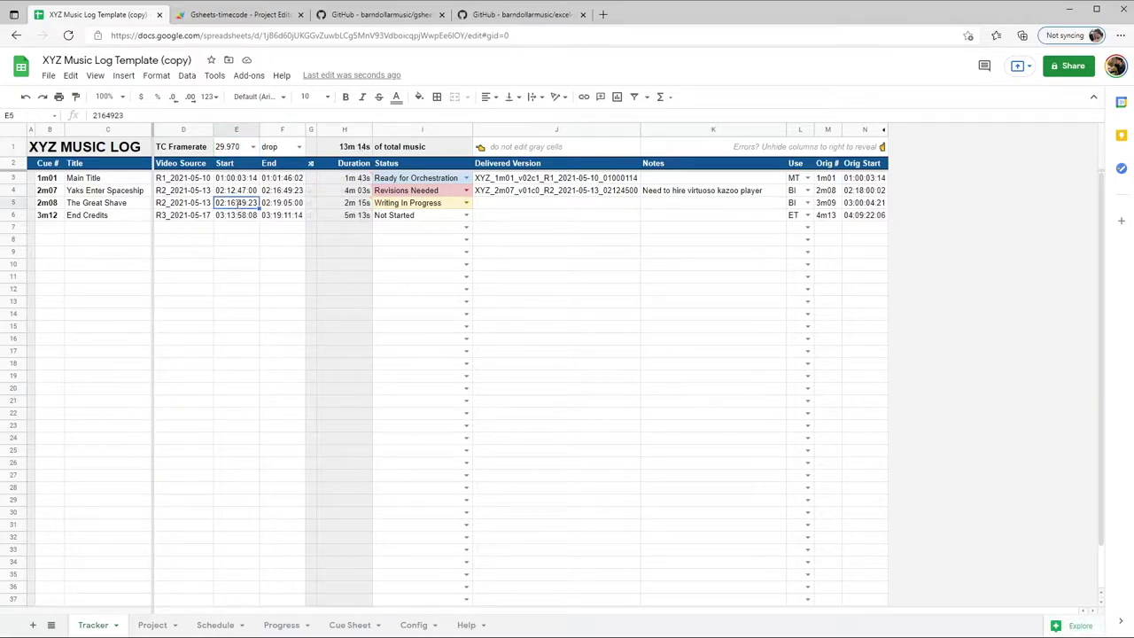
{"action": "type", "text": "02:16:48:00"}
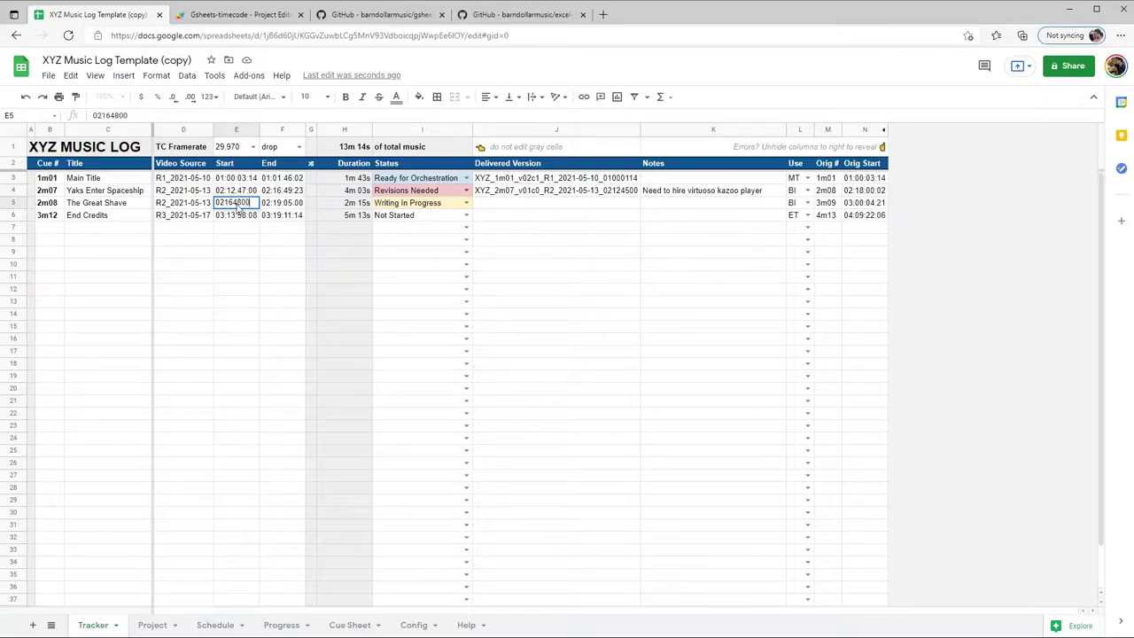
{"action": "key", "text": "Return"}
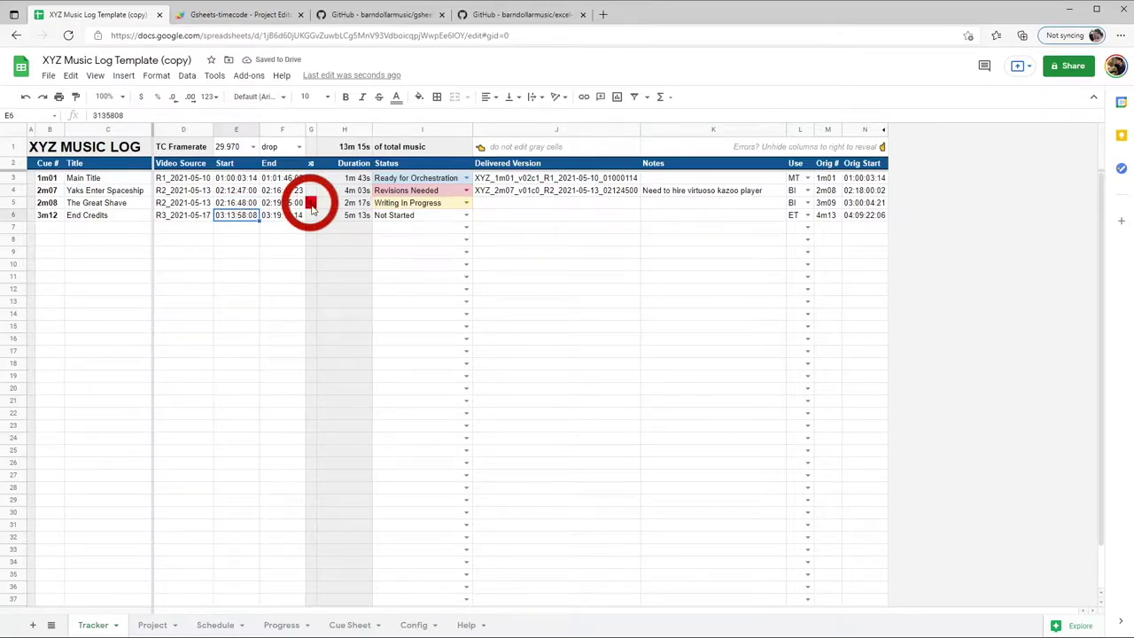
Step: Unhide columns O to R of the Tracker and select the Dur (secs) range Q2:Q8
{"action": "left_click", "coordinate": [867, 240]}
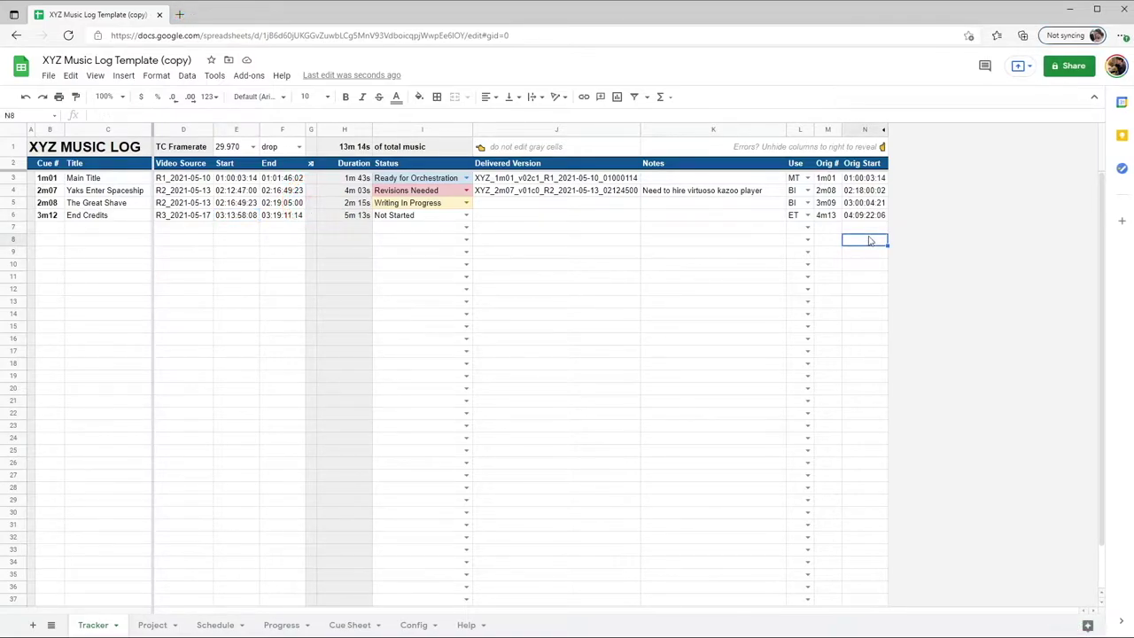
{"action": "left_click", "coordinate": [884, 132]}
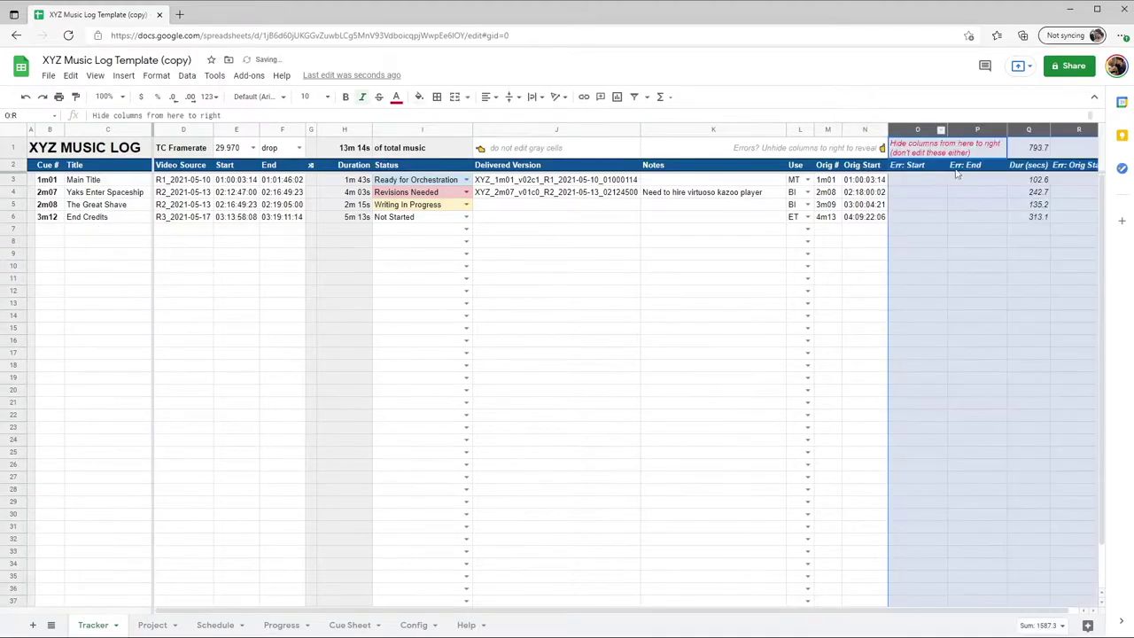
{"action": "left_click", "coordinate": [1030, 220]}
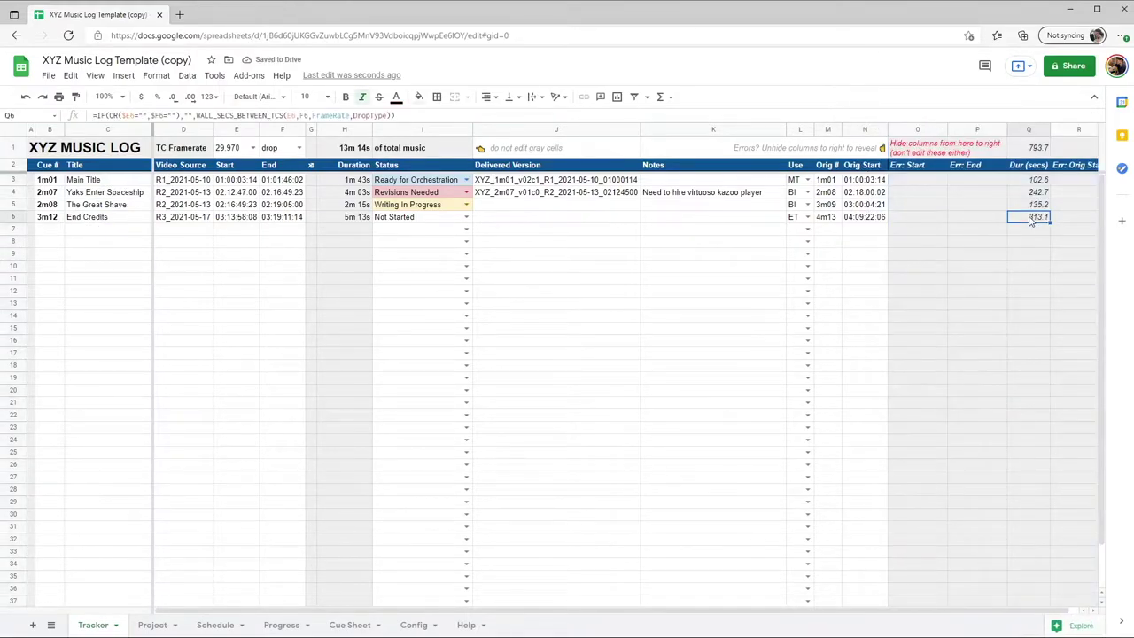
{"action": "left_click_drag", "start_coordinate": [1030, 166], "coordinate": [1030, 244]}
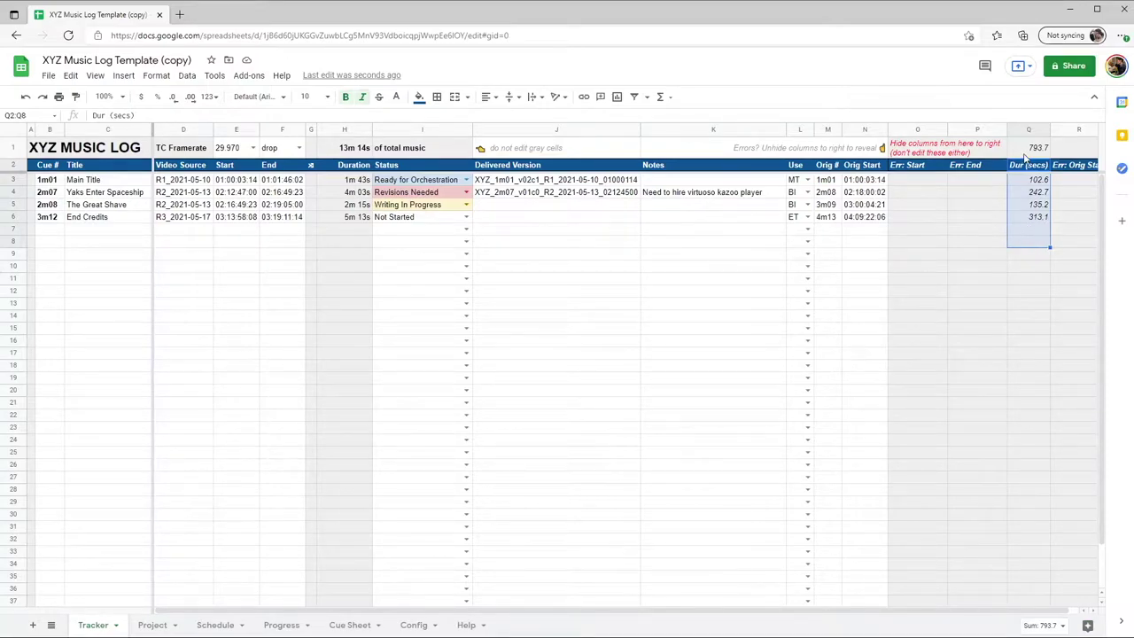
Step: Inspect the total-music formulas in Q1 and H1 and the WALL_SECS_BETWEEN_TCS formula for The Great Shave in Q5
{"action": "key", "text": "Up"}
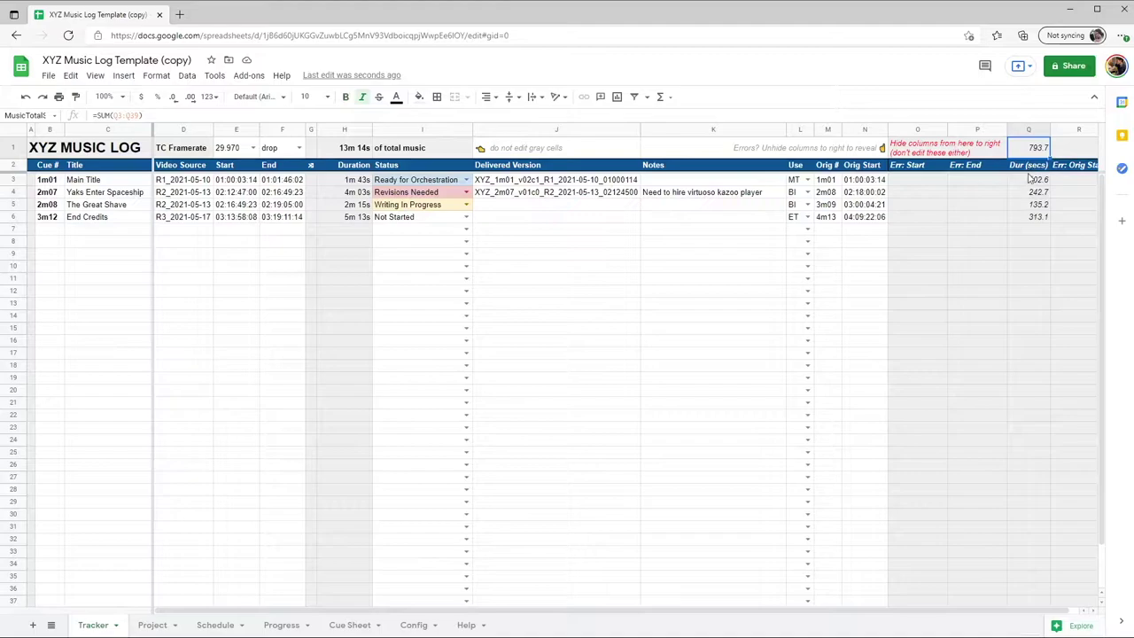
{"action": "left_click", "coordinate": [331, 153]}
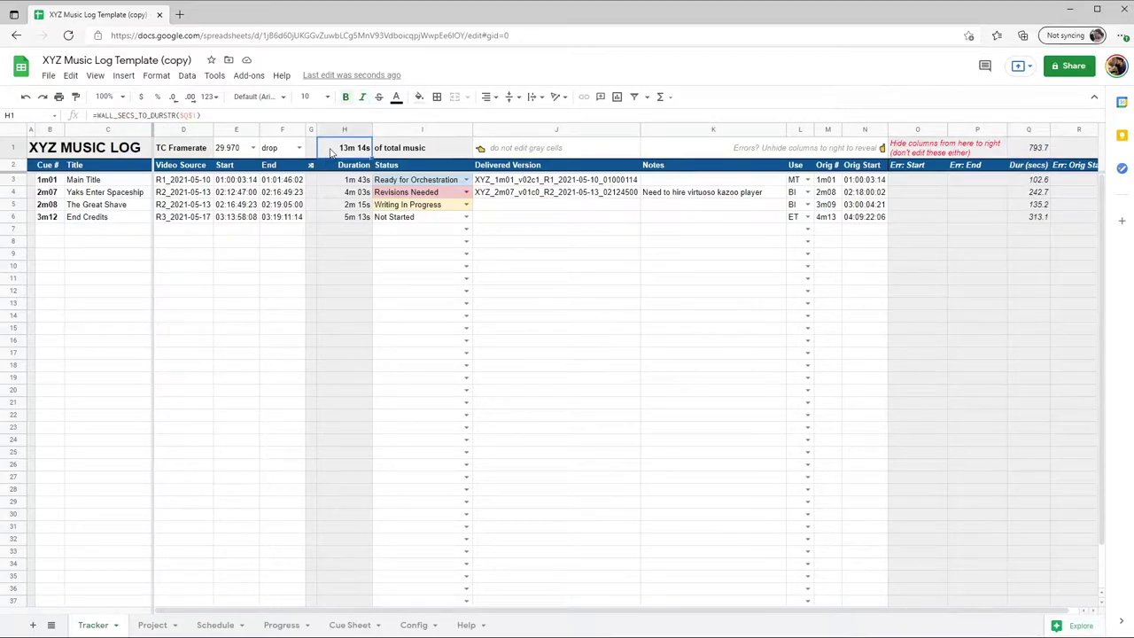
{"action": "left_click", "coordinate": [1045, 206]}
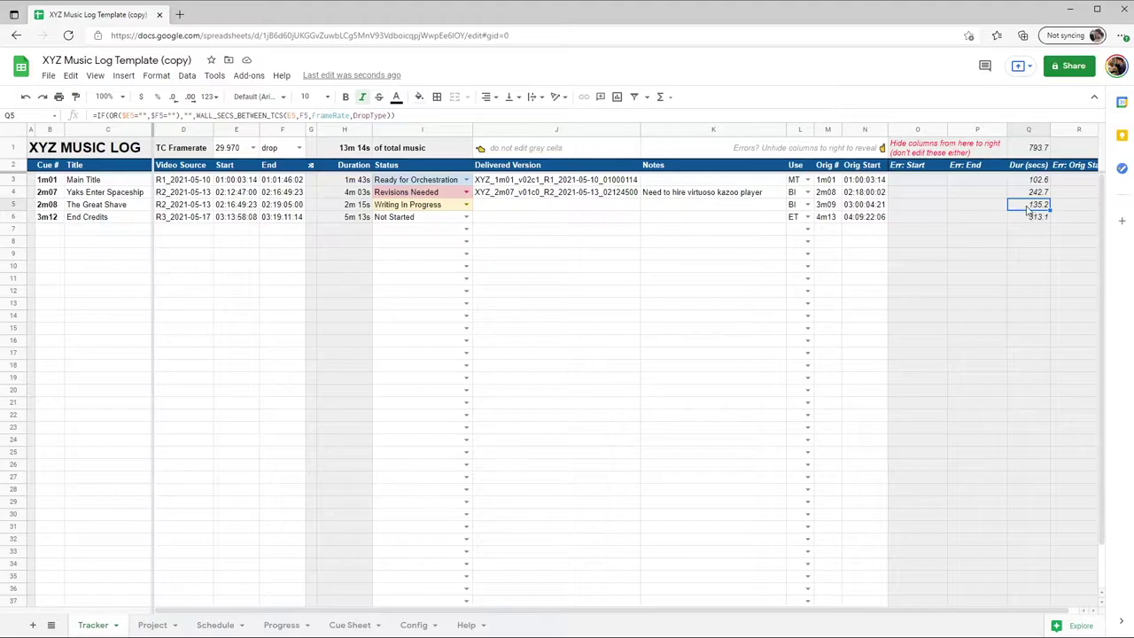
{"action": "double_click", "coordinate": [1027, 209]}
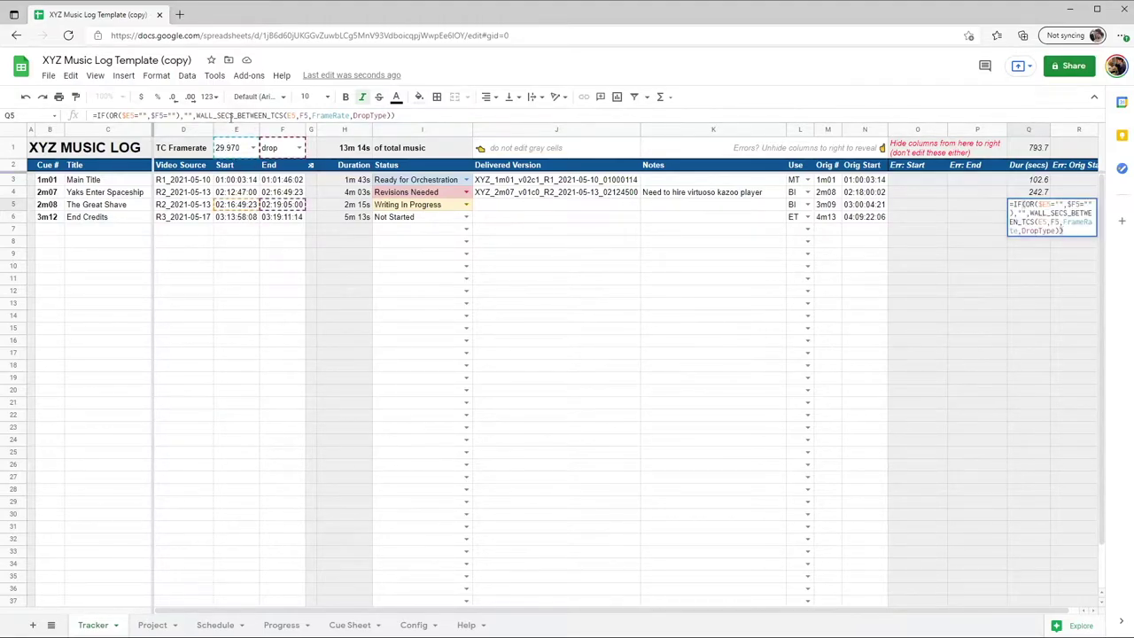
{"action": "double_click", "coordinate": [233, 116]}
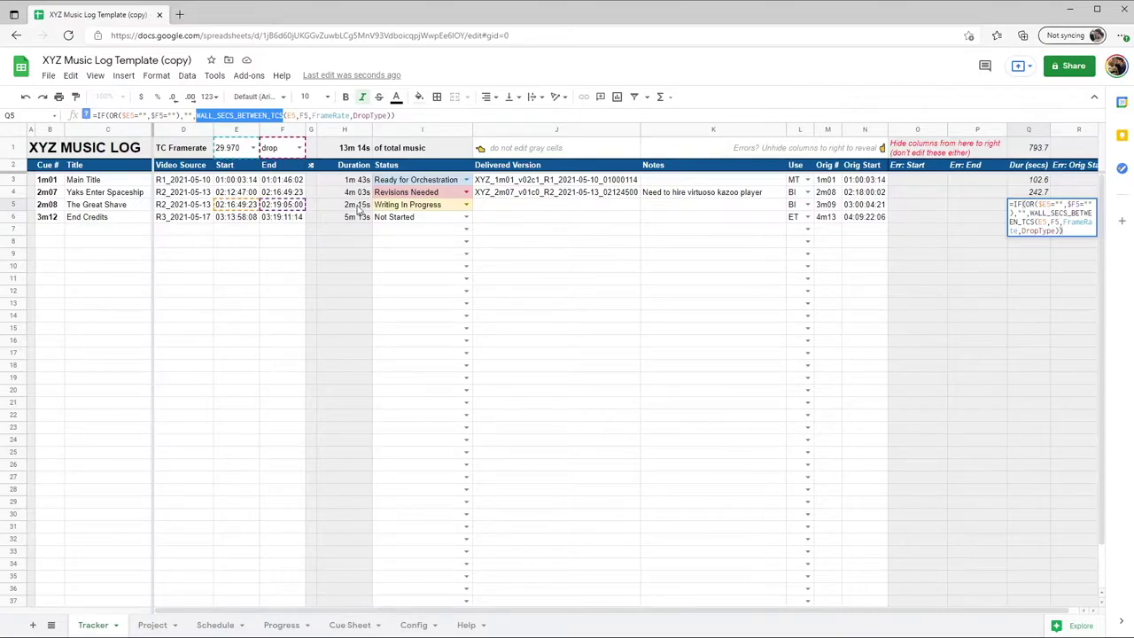
{"action": "key", "text": "Escape"}
Step: Inspect the WALL_SECS_TO_DURSTR formula in The Great Shave's Duration cell H5, and highlight the gray Duration cells
{"action": "left_click", "coordinate": [350, 210]}
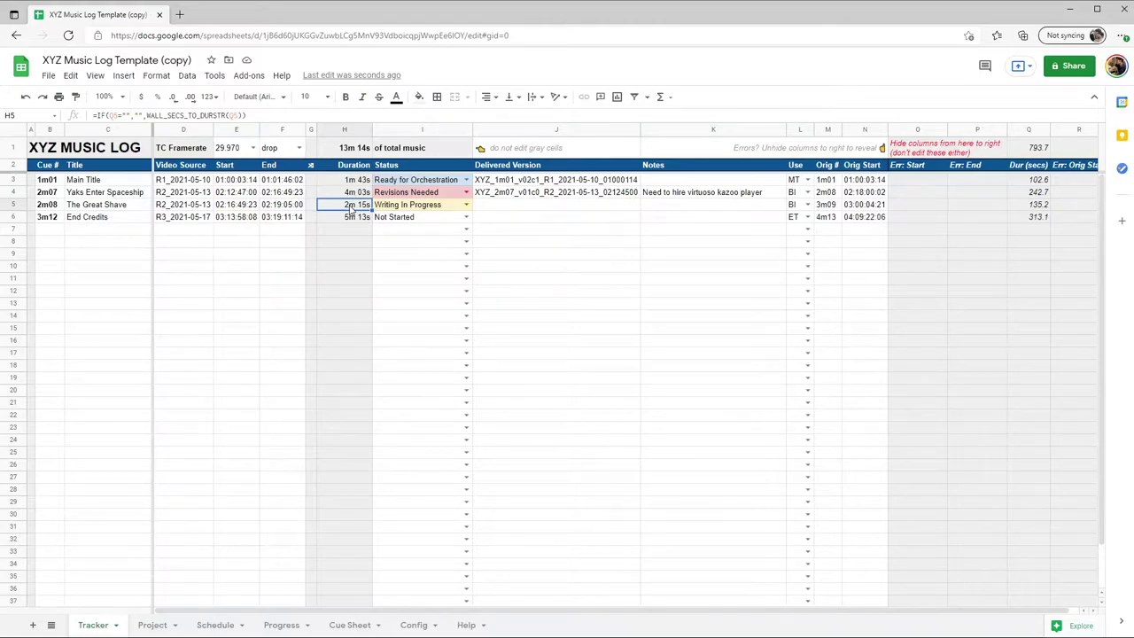
{"action": "double_click", "coordinate": [186, 116]}
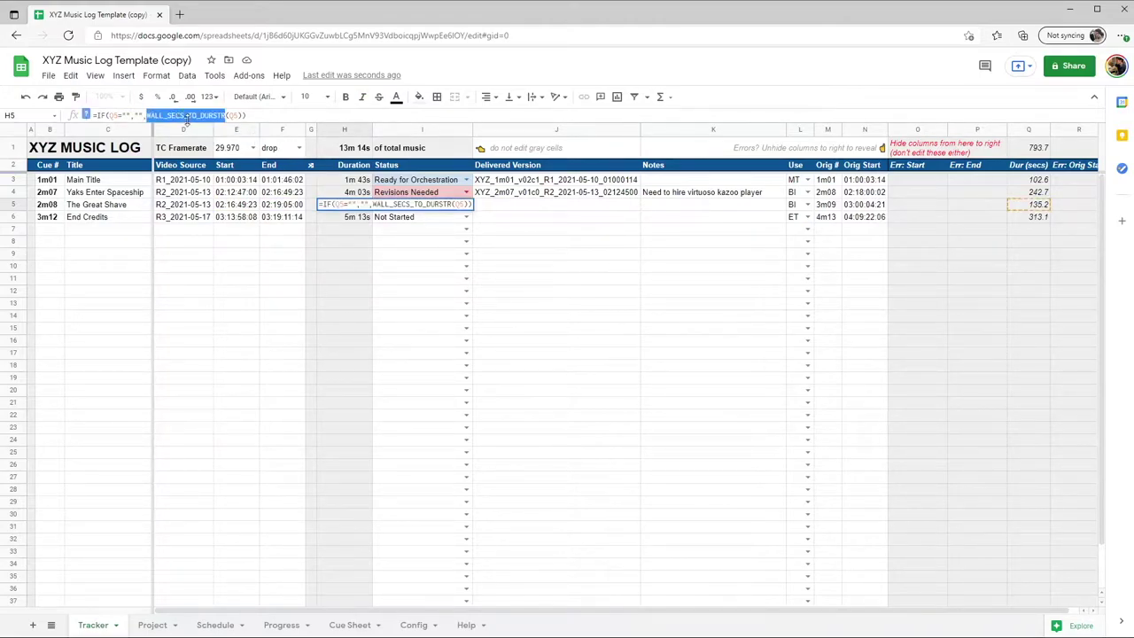
{"action": "key", "text": "Escape"}
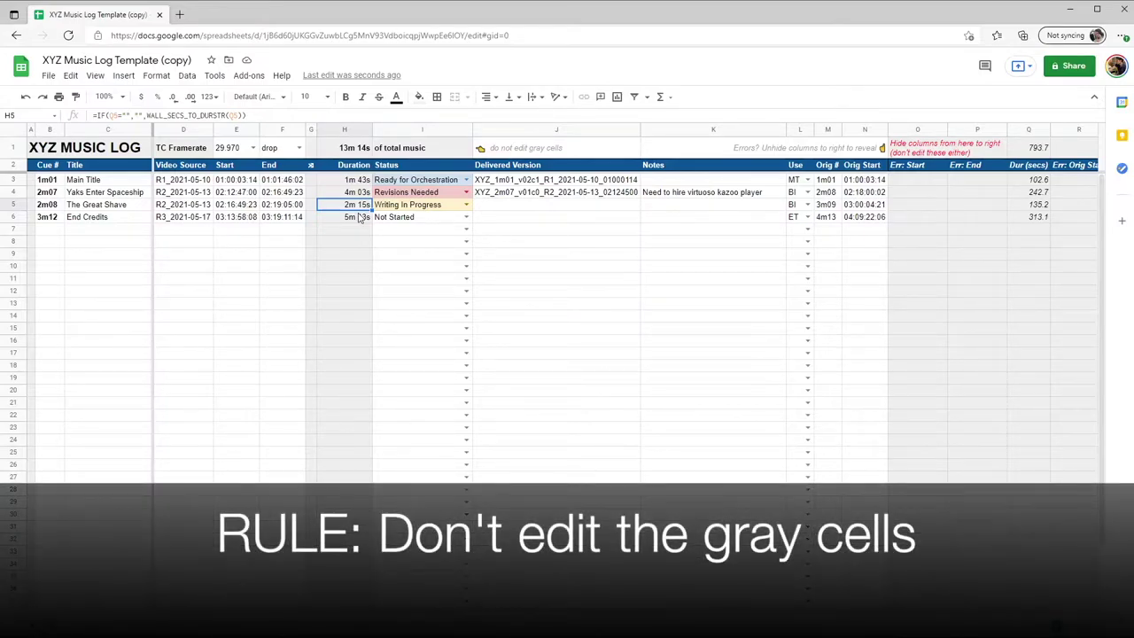
{"action": "left_click_drag", "start_coordinate": [313, 182], "coordinate": [369, 407]}
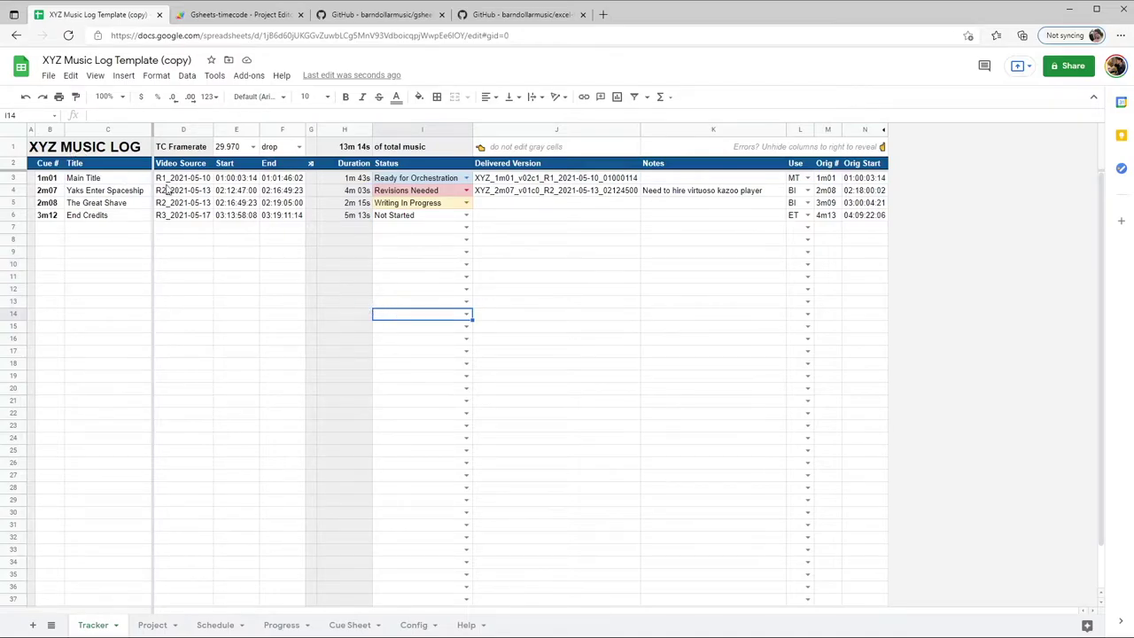
Step: Examine the Tracker's Video Source, Delivered Version, Notes, Use, Orig # and Orig Start entries, selecting each column's cues
{"action": "left_click_drag", "start_coordinate": [173, 178], "coordinate": [175, 250]}
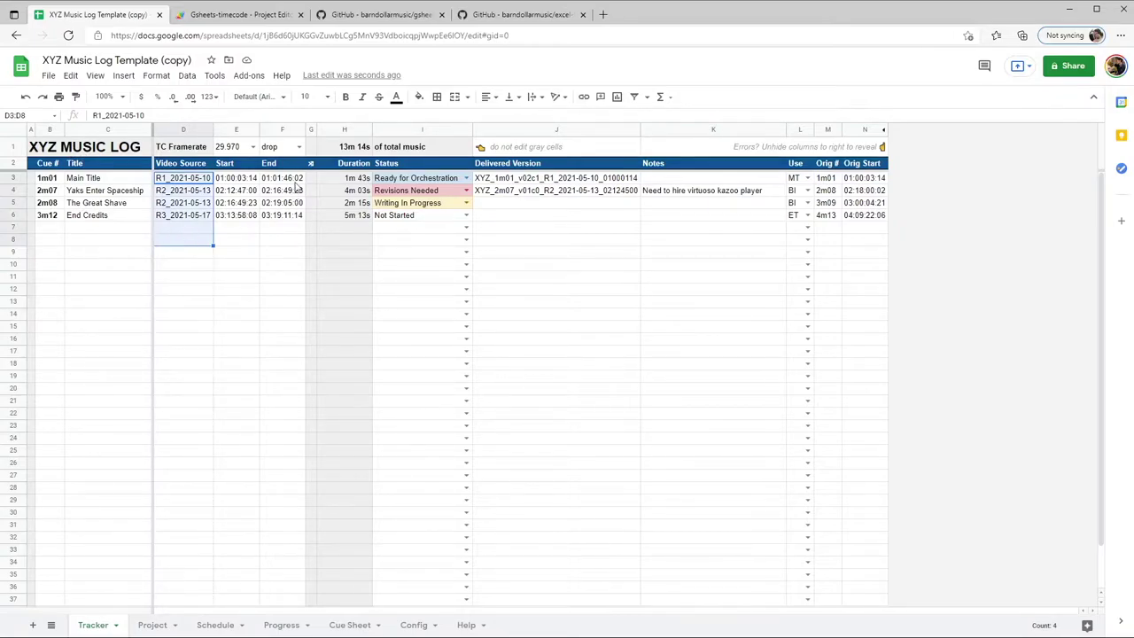
{"action": "left_click_drag", "start_coordinate": [507, 179], "coordinate": [506, 217]}
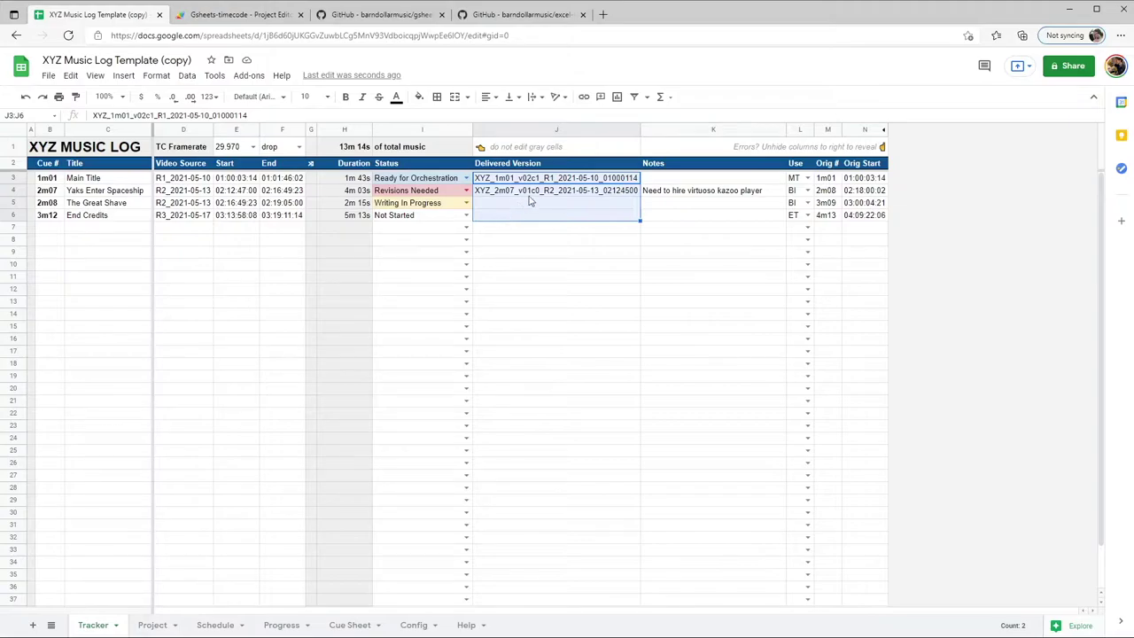
{"action": "left_click_drag", "start_coordinate": [709, 181], "coordinate": [708, 218]}
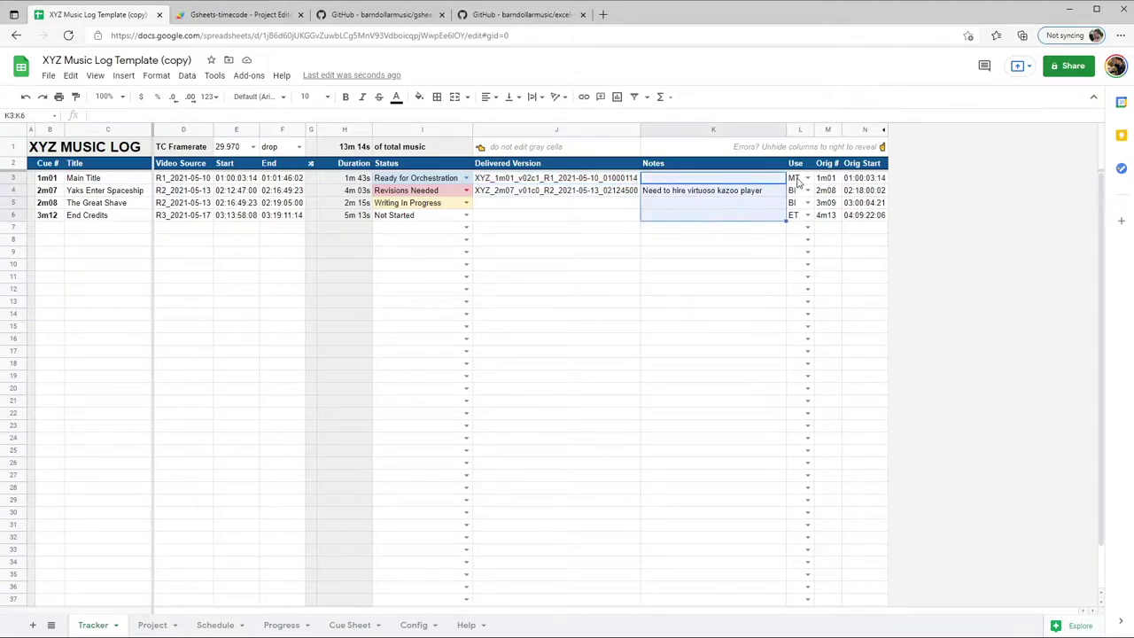
{"action": "left_click_drag", "start_coordinate": [798, 180], "coordinate": [802, 216]}
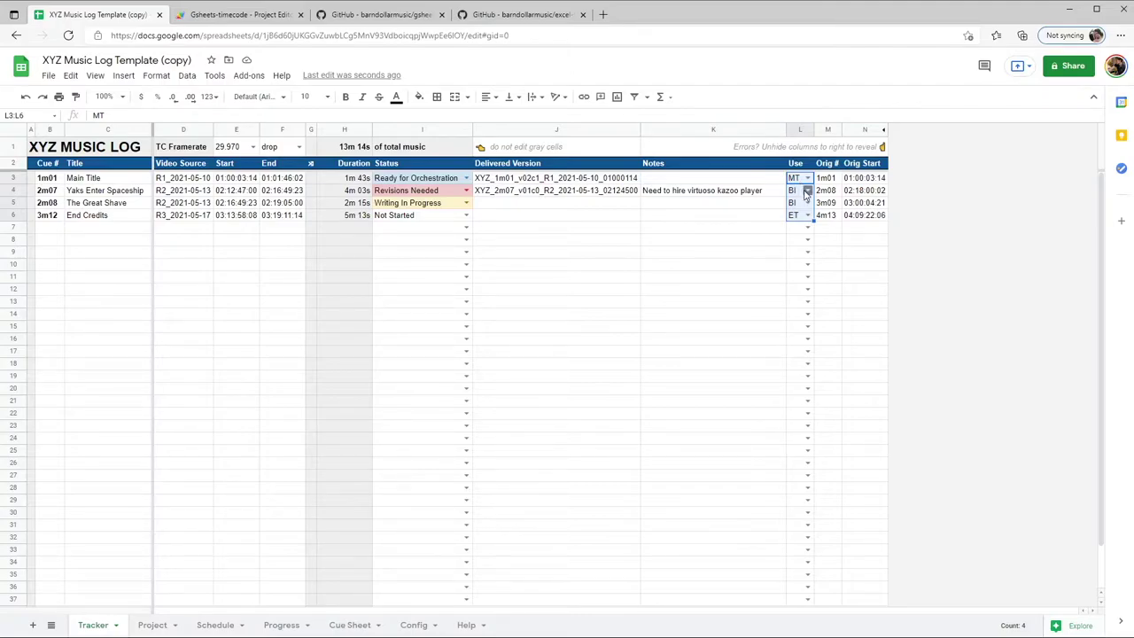
{"action": "left_click_drag", "start_coordinate": [831, 178], "coordinate": [859, 209]}
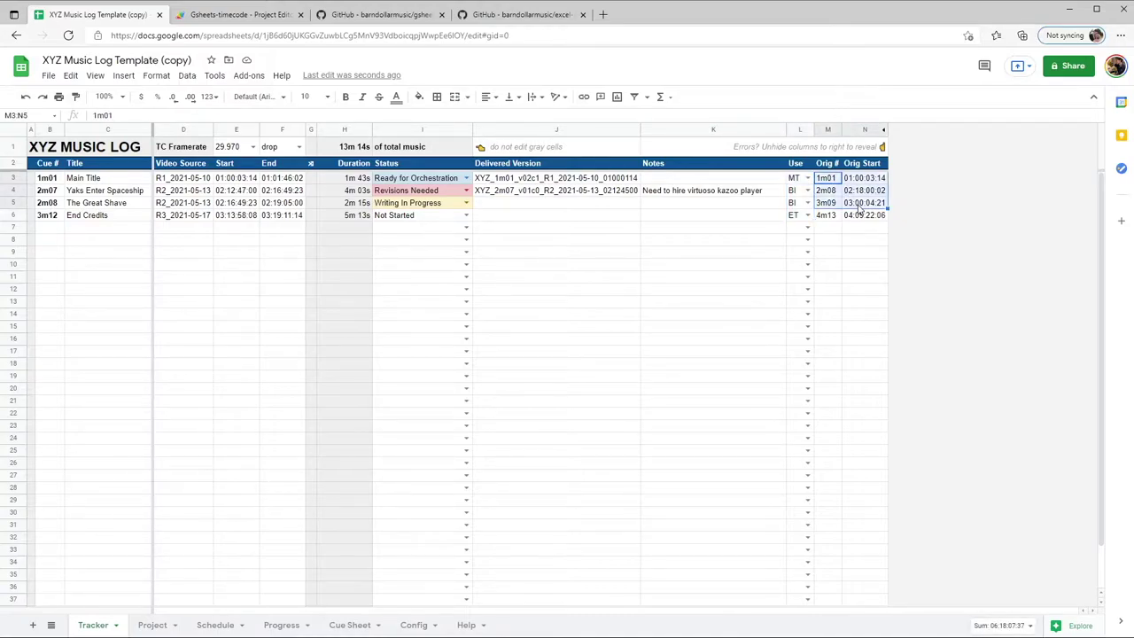
{"action": "left_click", "coordinate": [858, 269]}
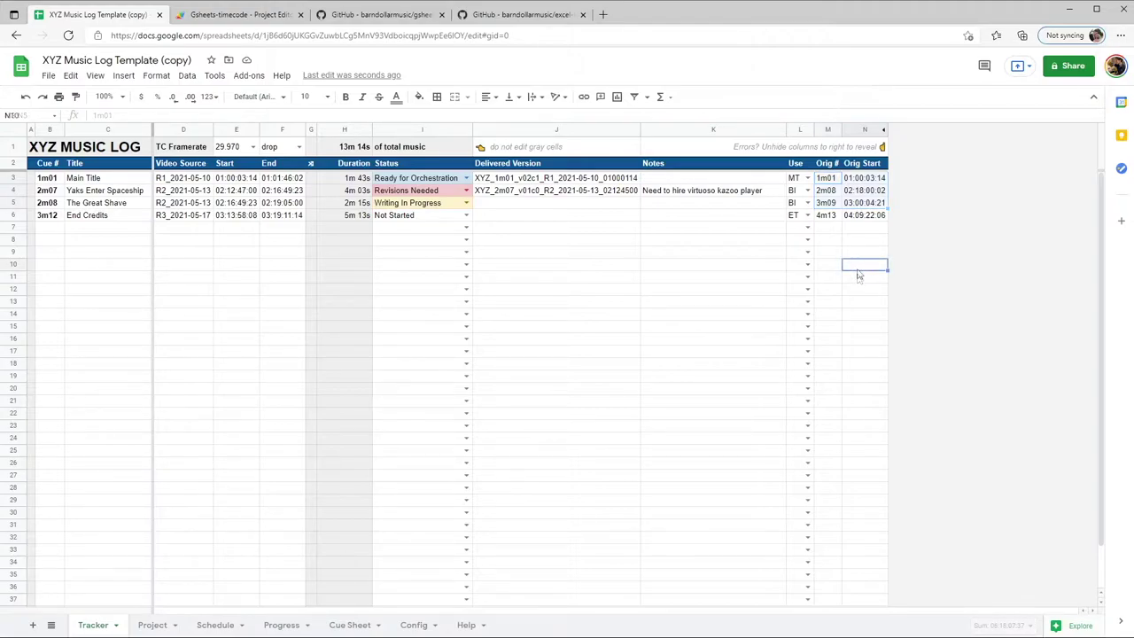
Step: Review the status choices available for the cue Yaks Enter Spaceship without changing its status
{"action": "left_click", "coordinate": [438, 195]}
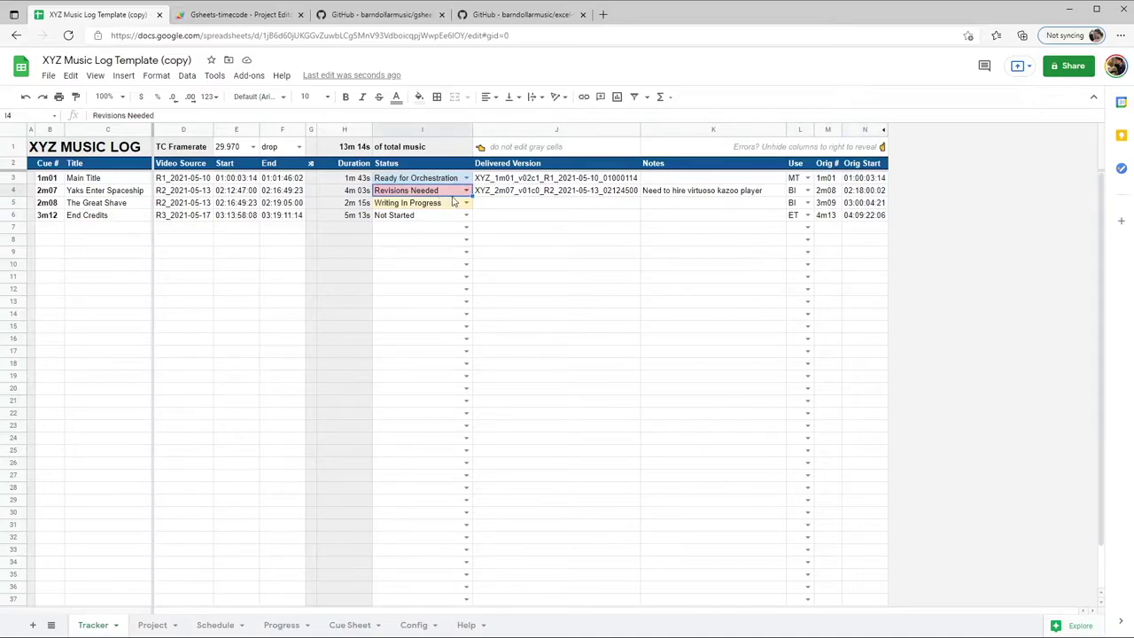
{"action": "left_click", "coordinate": [466, 191]}
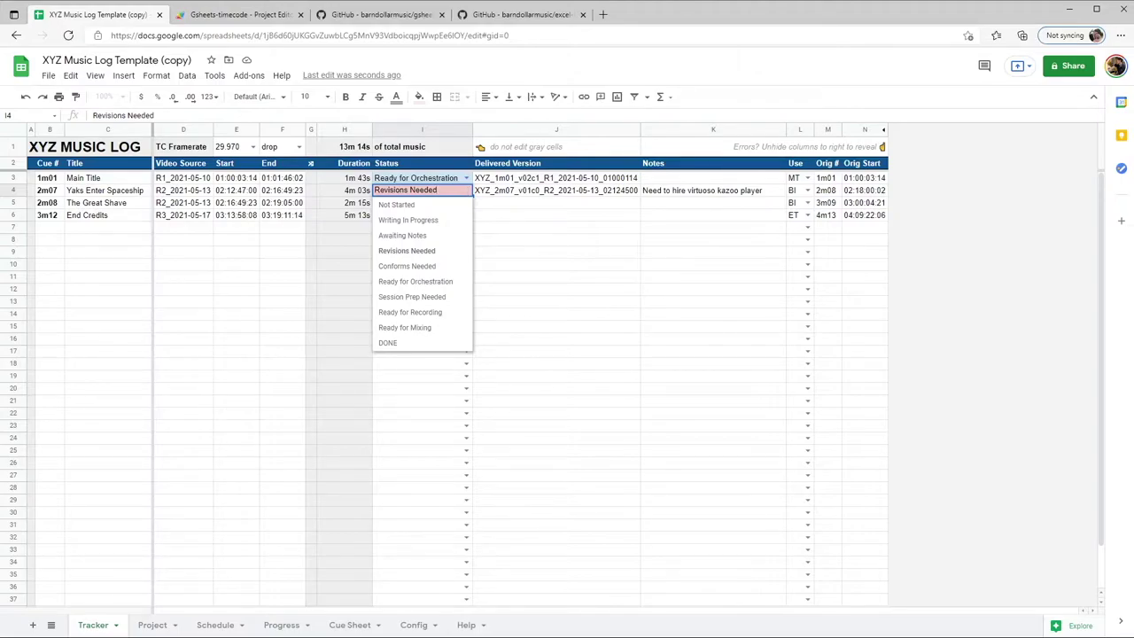
{"action": "left_click", "coordinate": [594, 281]}
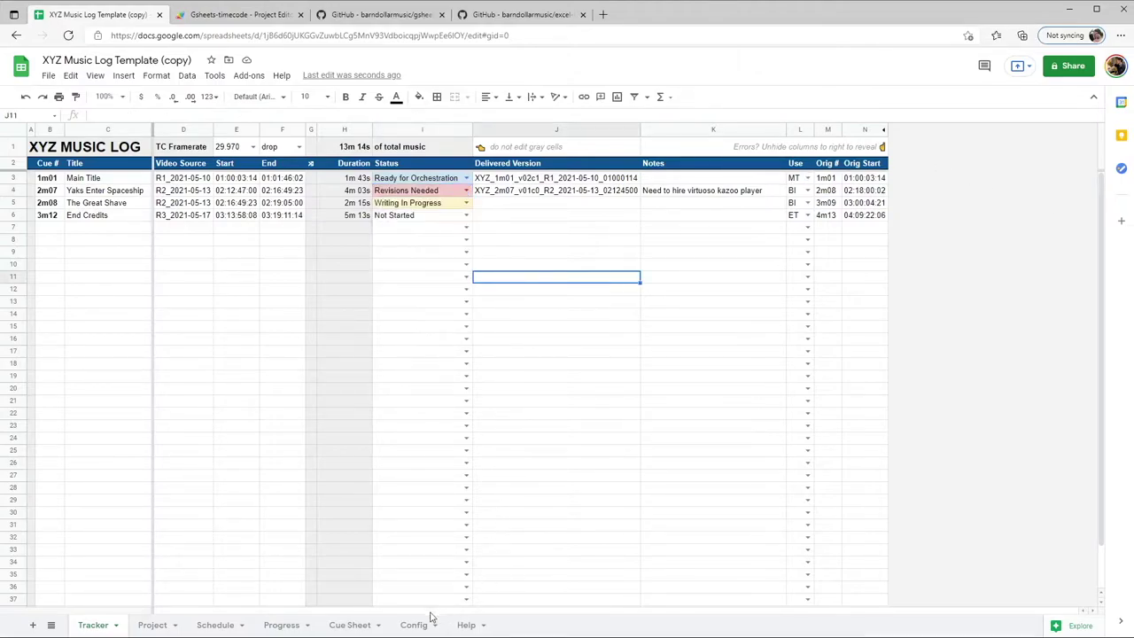
Step: On the Config sheet, insert a row above Ready for Orchestration, name the status "Ready for Notation" and choose its color
{"action": "left_click", "coordinate": [400, 627]}
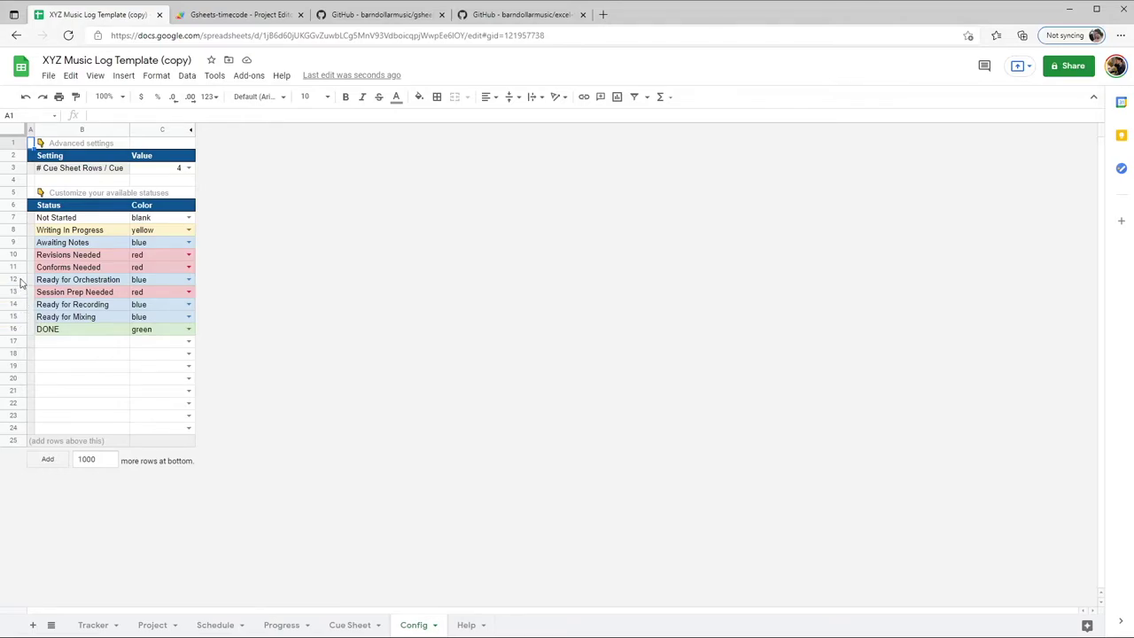
{"action": "right_click", "coordinate": [22, 281]}
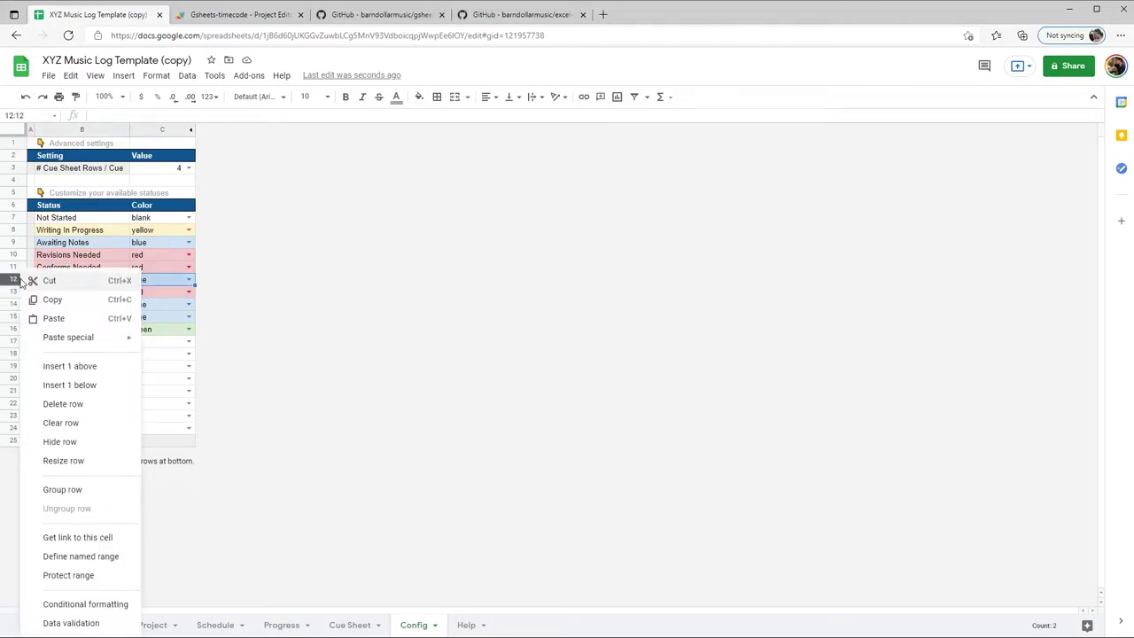
{"action": "left_click", "coordinate": [81, 367]}
{"action": "left_click", "coordinate": [80, 282]}
{"action": "type", "text": "Ready for Notation"}
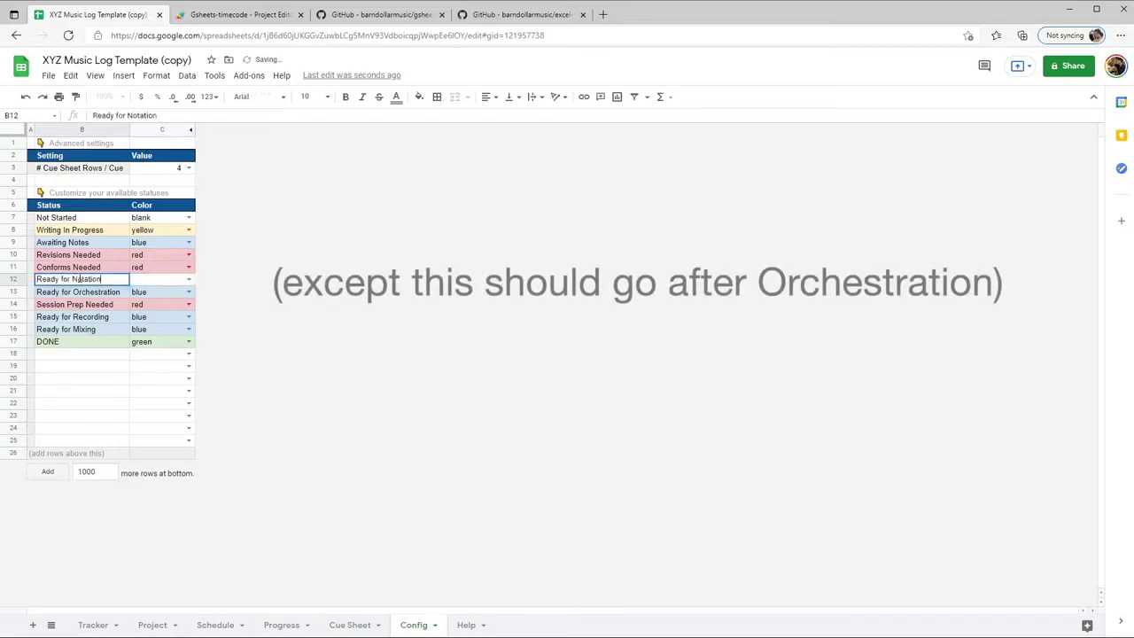
{"action": "key", "text": "Tab"}
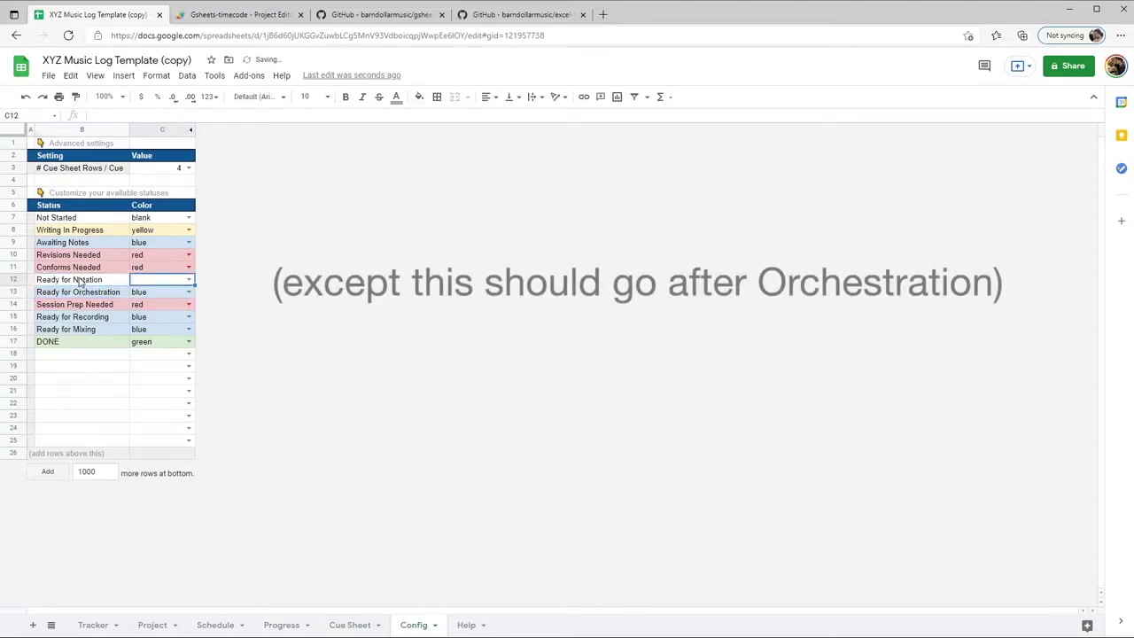
{"action": "left_click", "coordinate": [188, 279]}
{"action": "left_click", "coordinate": [168, 339]}
Step: Set the status of the Main Title cue in the Tracker to Ready for Notation
{"action": "left_click", "coordinate": [94, 625]}
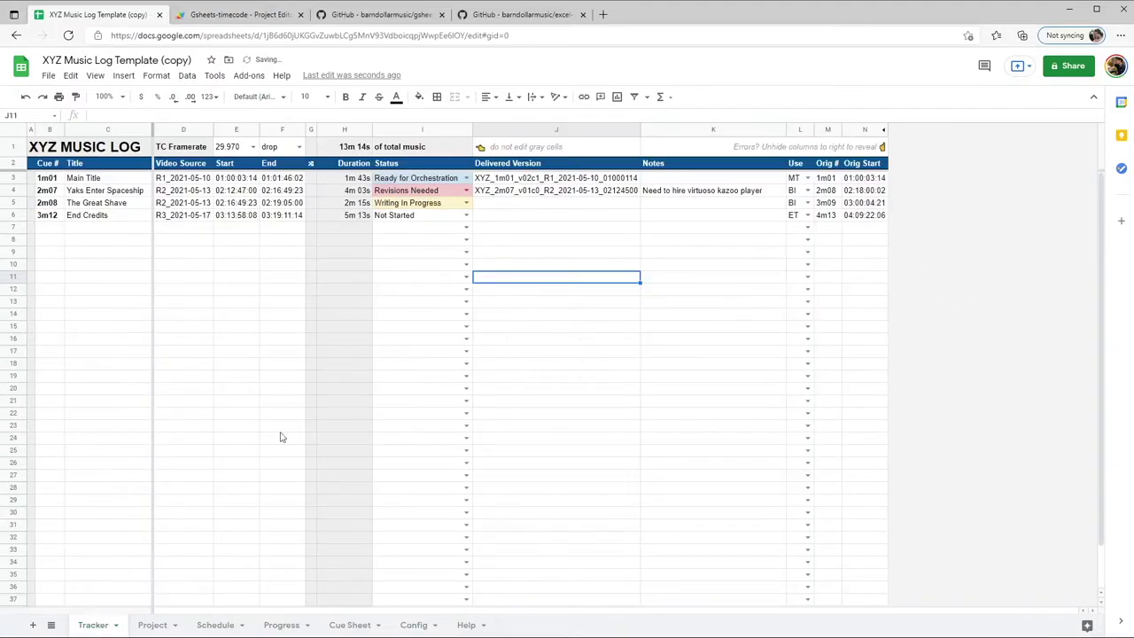
{"action": "left_click", "coordinate": [467, 179]}
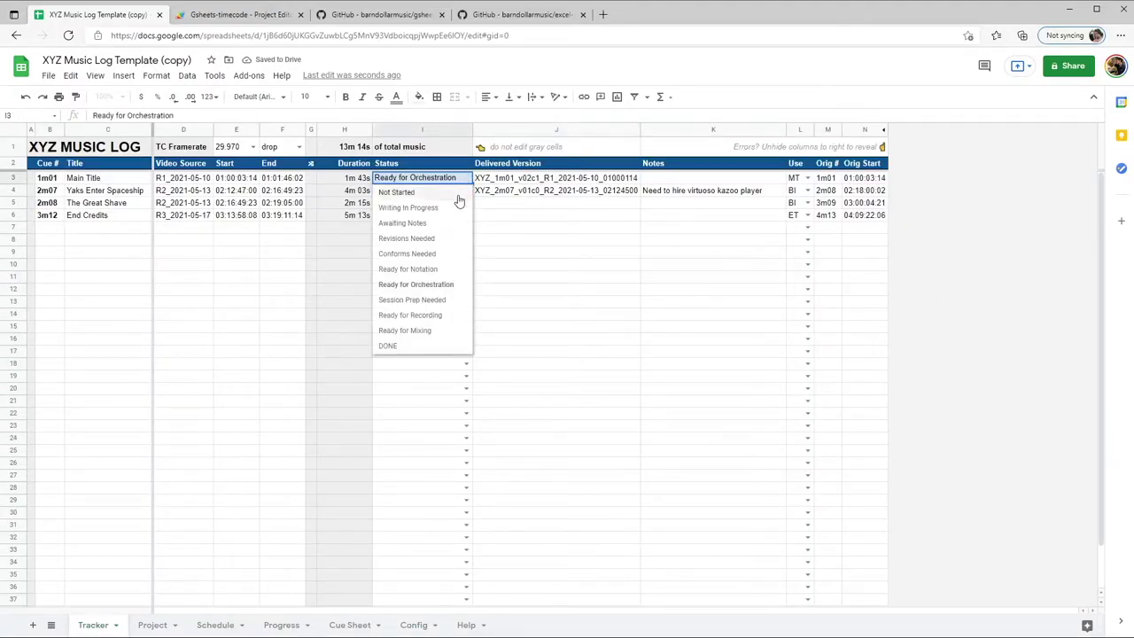
{"action": "left_click", "coordinate": [447, 269]}
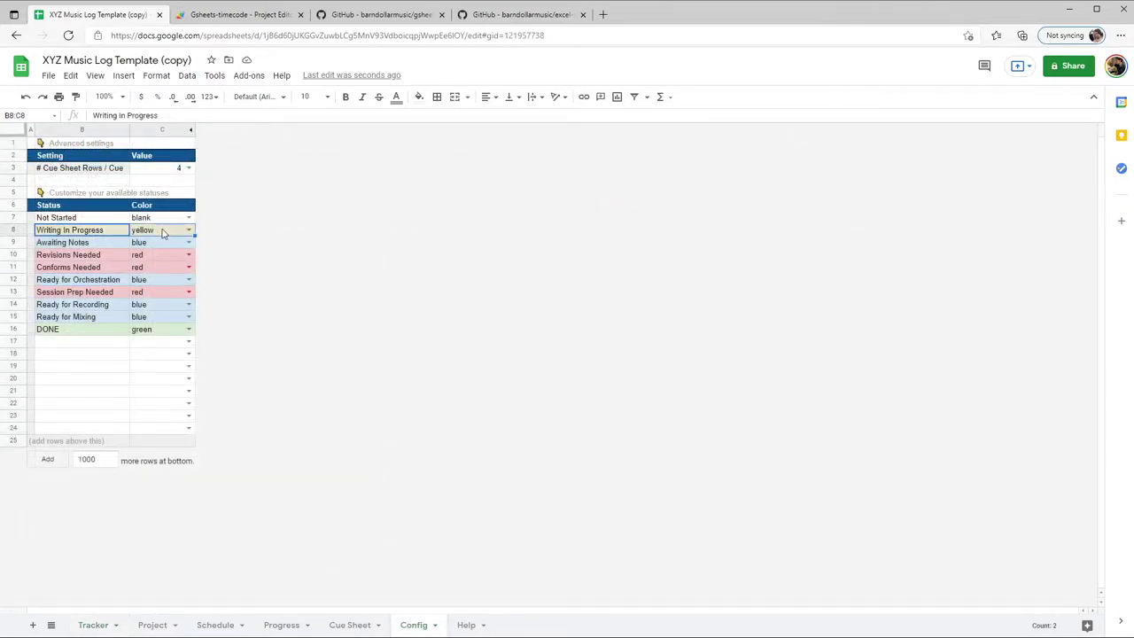
Step: Examine the statuses and their colors on the Config sheet, and select the # Cue Sheet Rows / Cue value
{"action": "key", "text": "Down"}
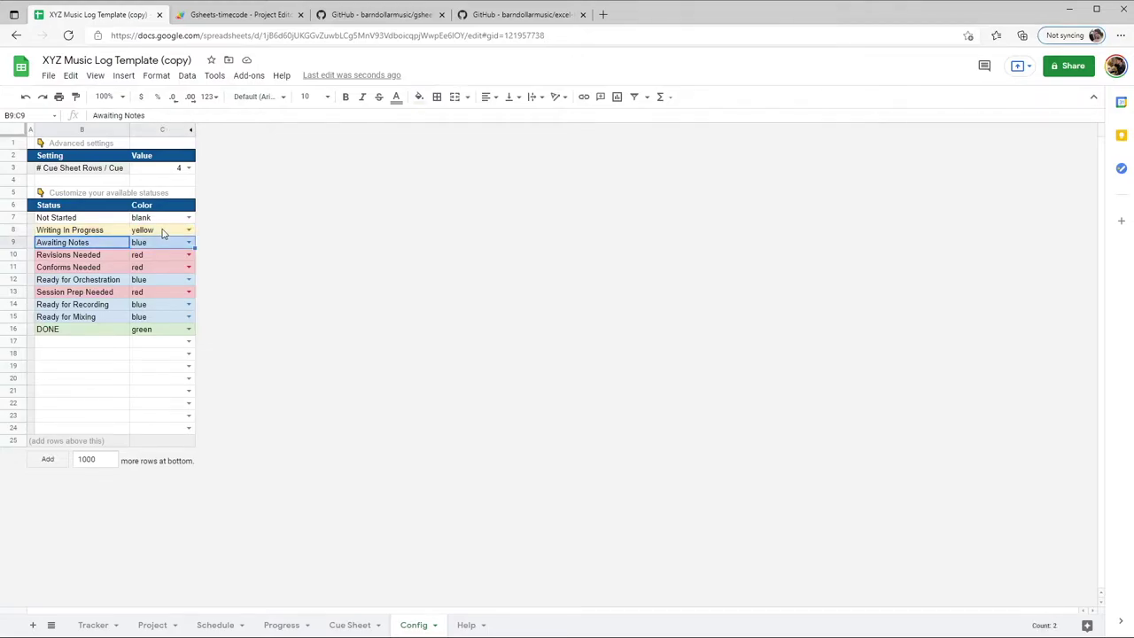
{"action": "key", "text": "Down"}
{"action": "key", "text": "shift+Down"}
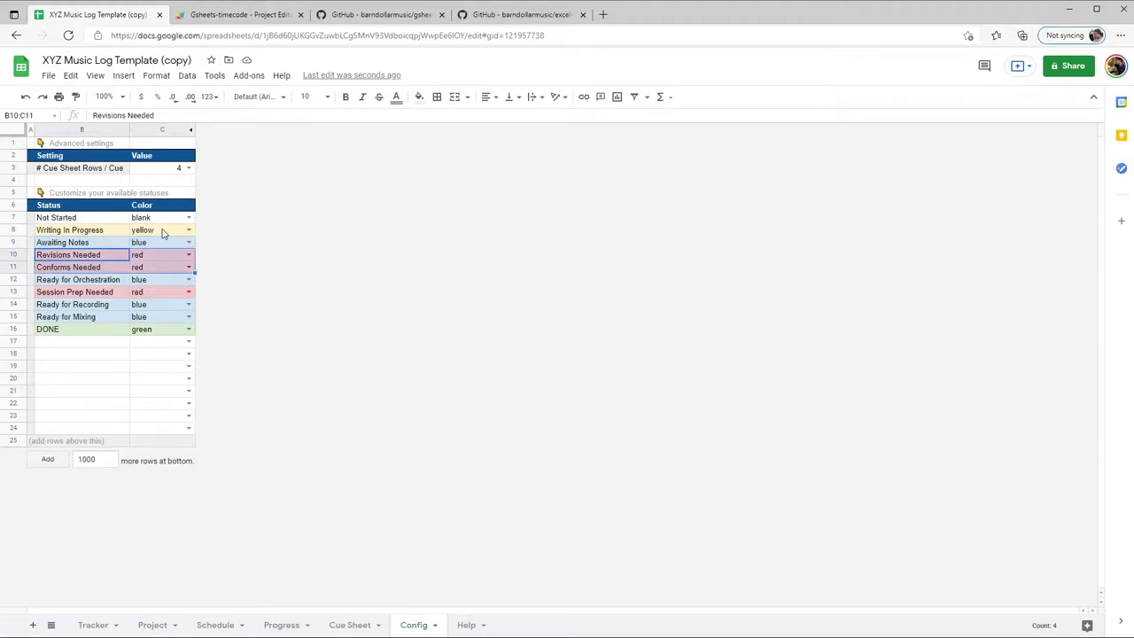
{"action": "key", "text": "Down"}
{"action": "key", "text": "Down"}
{"action": "key", "text": "Down"}
{"action": "key", "text": "Down"}
{"action": "key", "text": "Down"}
{"action": "key", "text": "Down"}
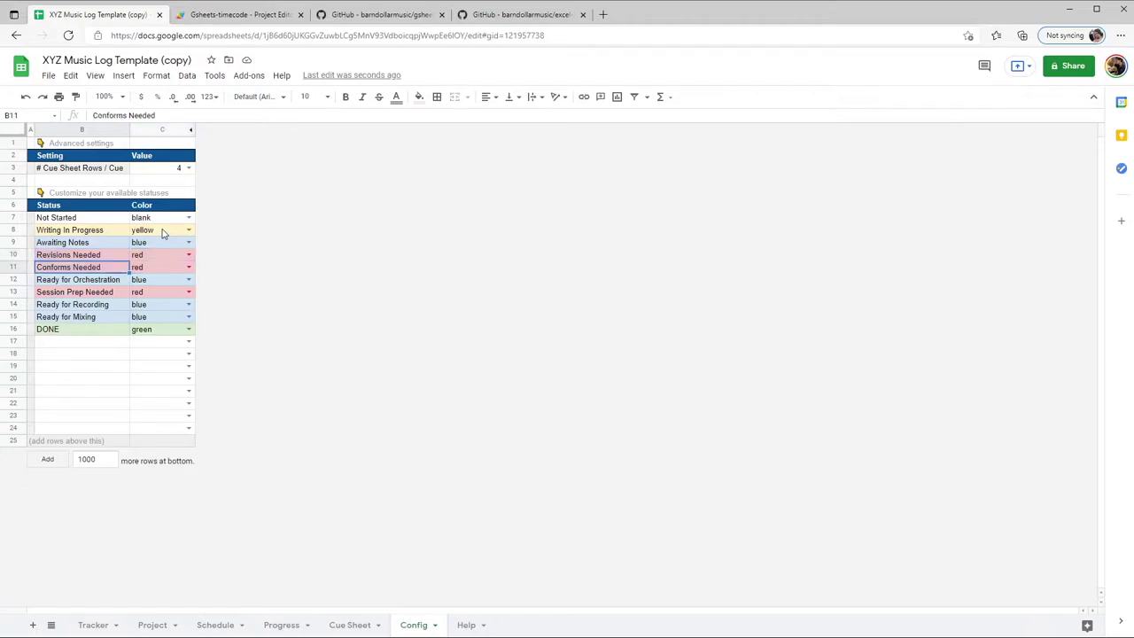
{"action": "left_click", "coordinate": [162, 169]}
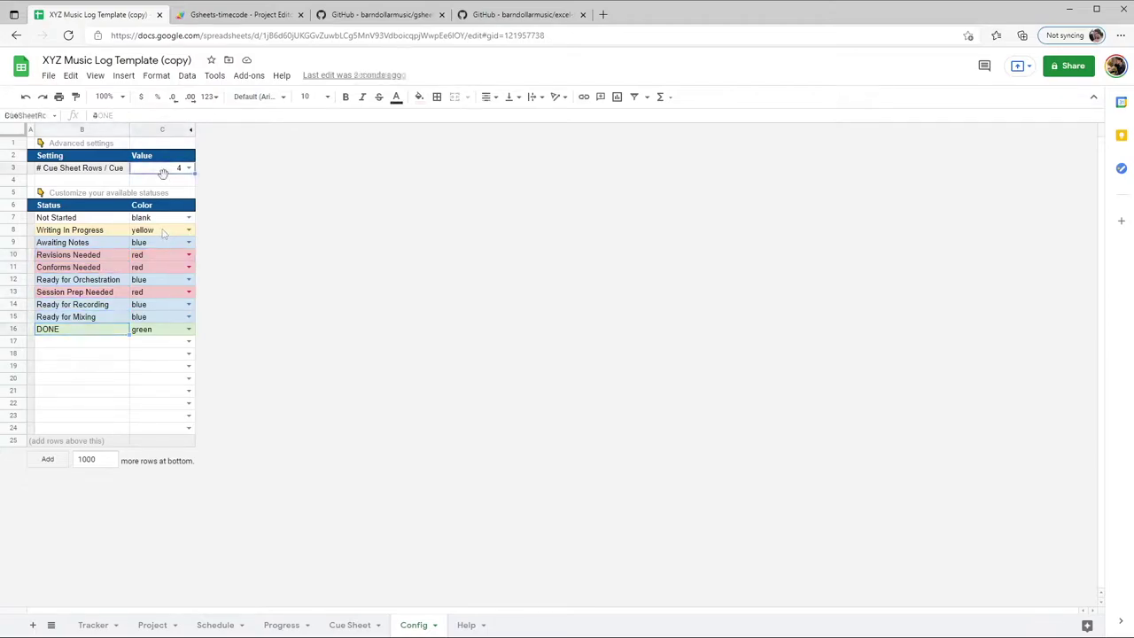
Step: View the Project sheet, then set the publisher in O25 of the Cue Sheet, under Yaks Enter Spaceship, to XYZ Productions Music
{"action": "left_click", "coordinate": [152, 625]}
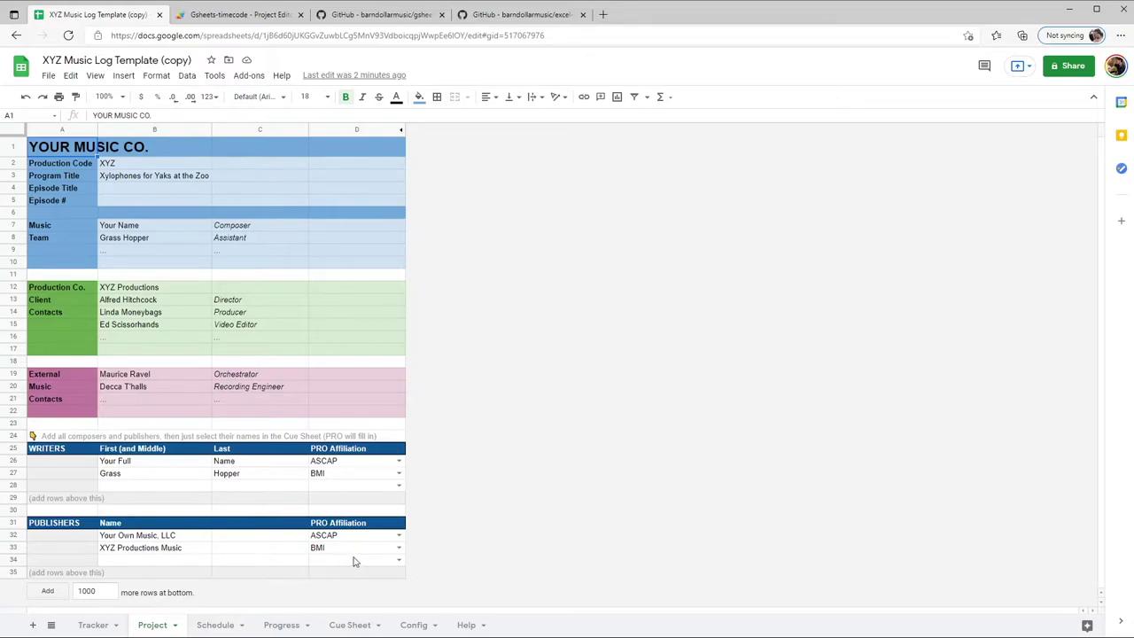
{"action": "left_click", "coordinate": [349, 625]}
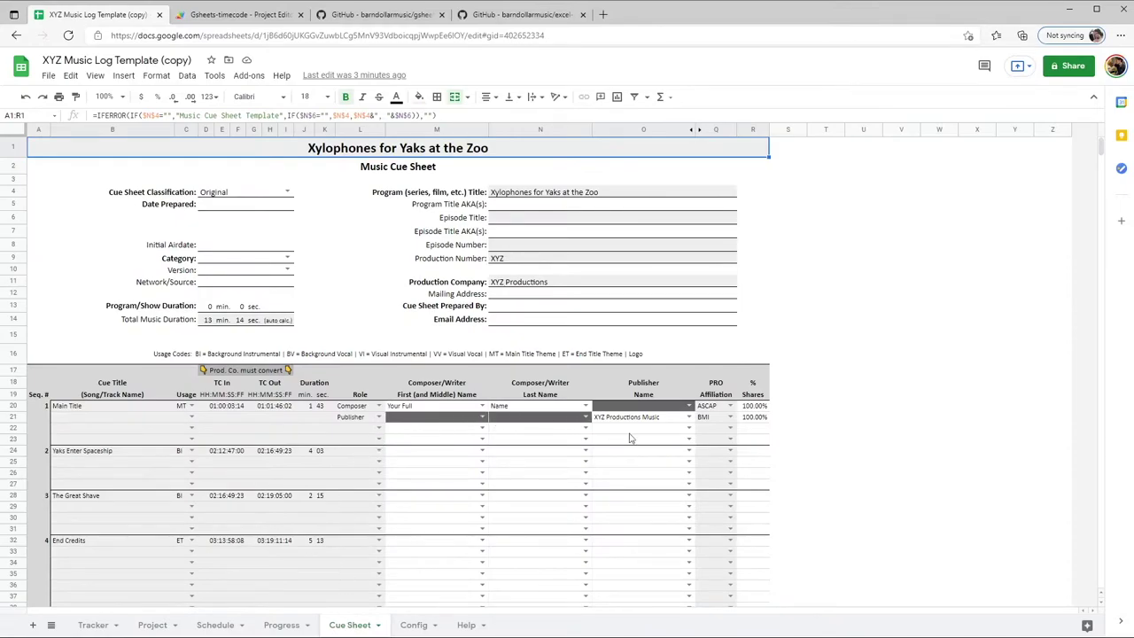
{"action": "left_click", "coordinate": [682, 466]}
{"action": "left_click", "coordinate": [688, 464]}
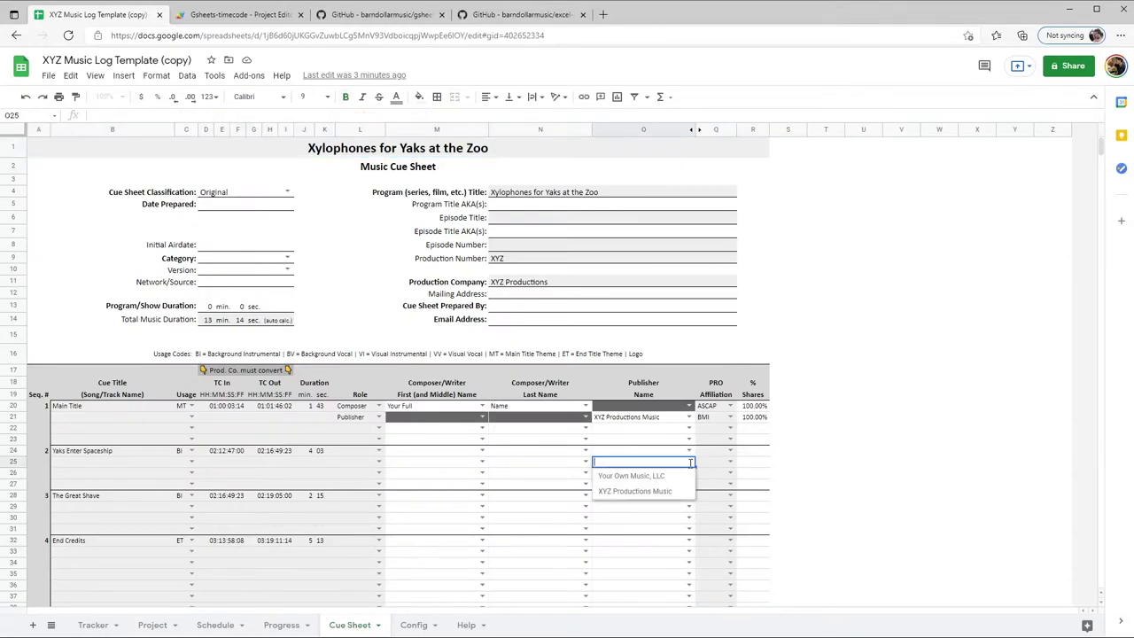
{"action": "left_click", "coordinate": [661, 489]}
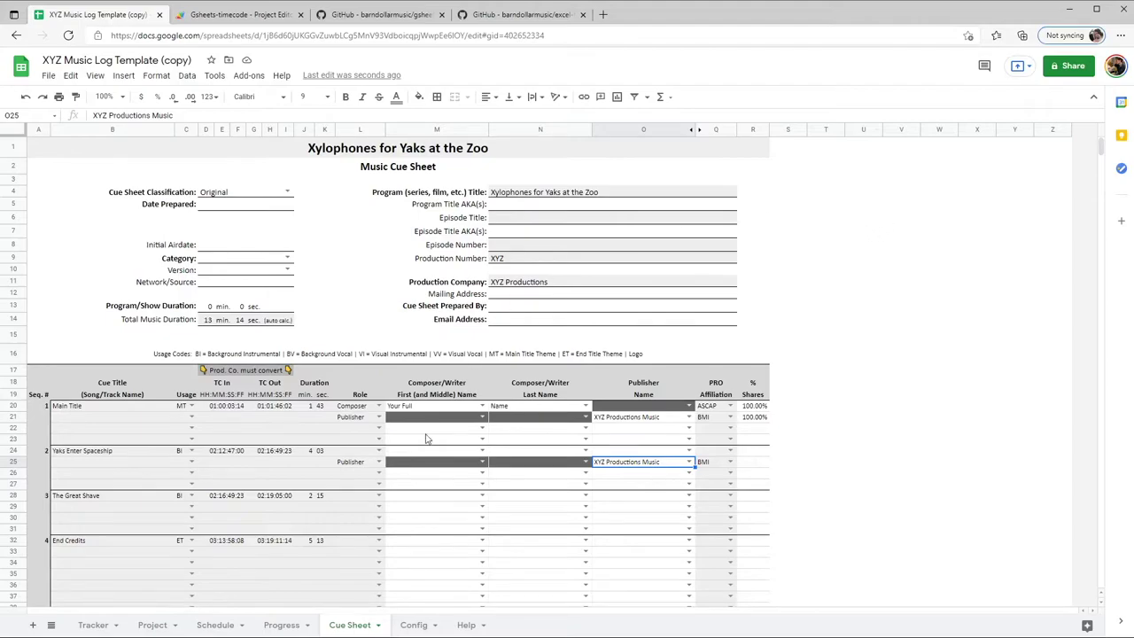
Step: Open the Schedule sheet and select the Start Date and Deadline values in B1:B2
{"action": "left_click", "coordinate": [216, 625]}
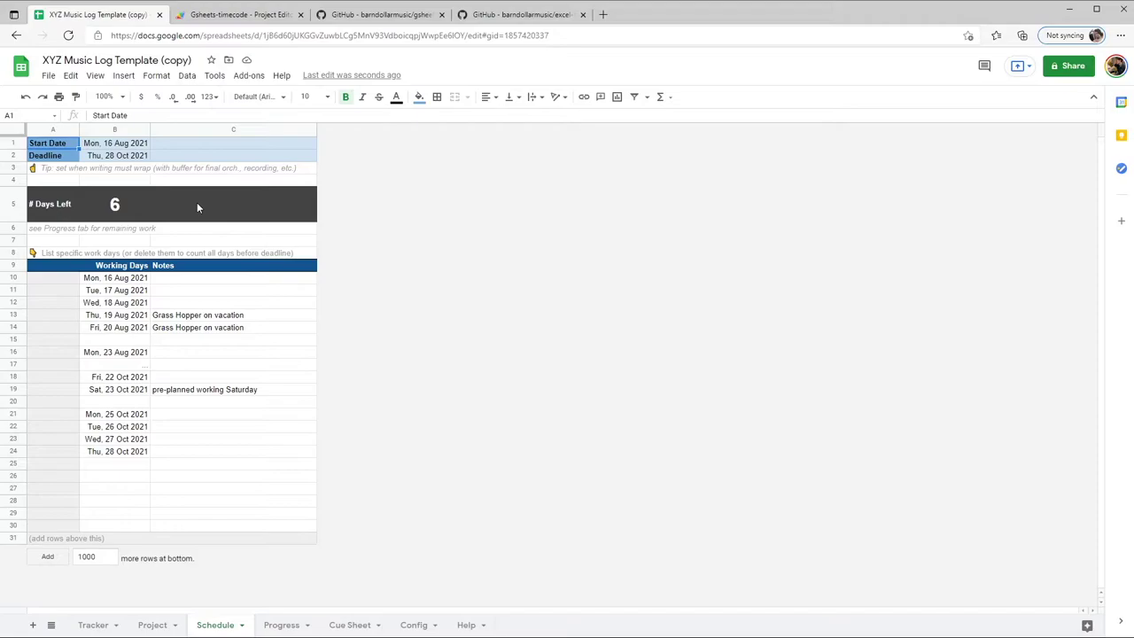
{"action": "left_click", "coordinate": [139, 146]}
{"action": "left_click_drag", "start_coordinate": [138, 146], "coordinate": [139, 157]}
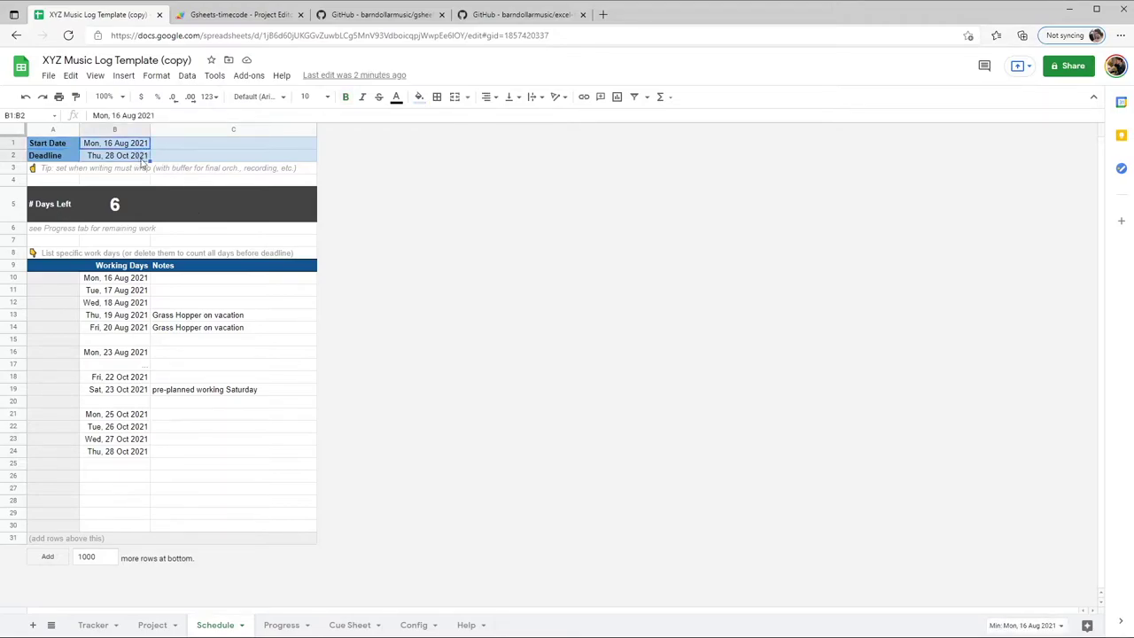
Step: Examine the listed working days and their notes on the Schedule sheet
{"action": "left_click_drag", "start_coordinate": [125, 282], "coordinate": [221, 414]}
{"action": "left_click", "coordinate": [213, 406]}
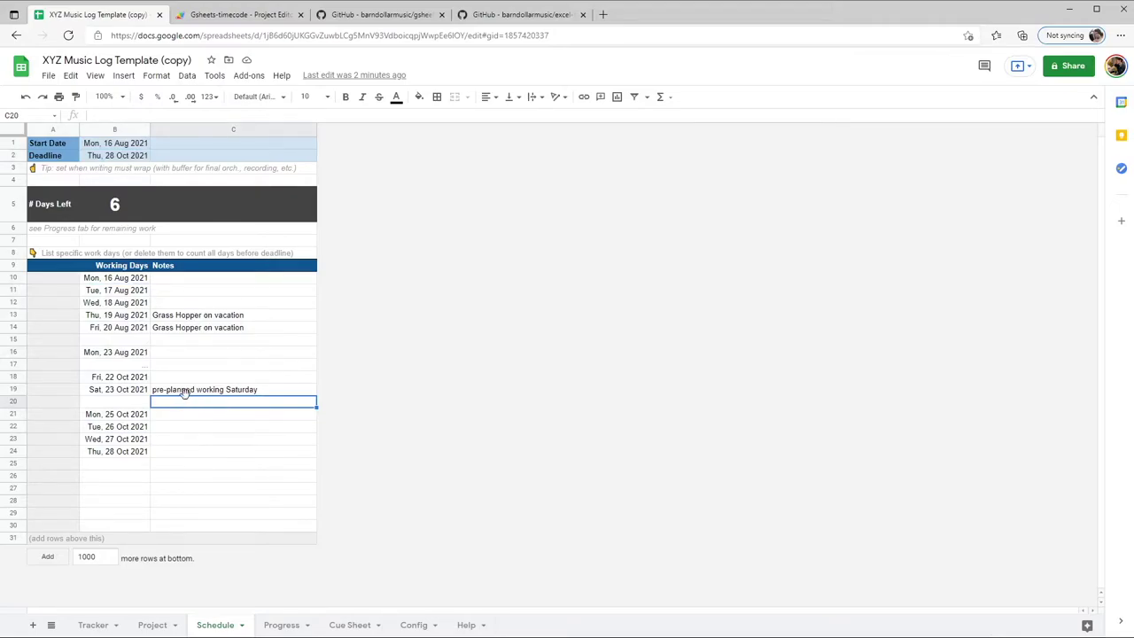
Step: Open the Progress sheet and examine the cue count, duration and percentage columns for each status and for the cumulative totals
{"action": "left_click", "coordinate": [282, 626]}
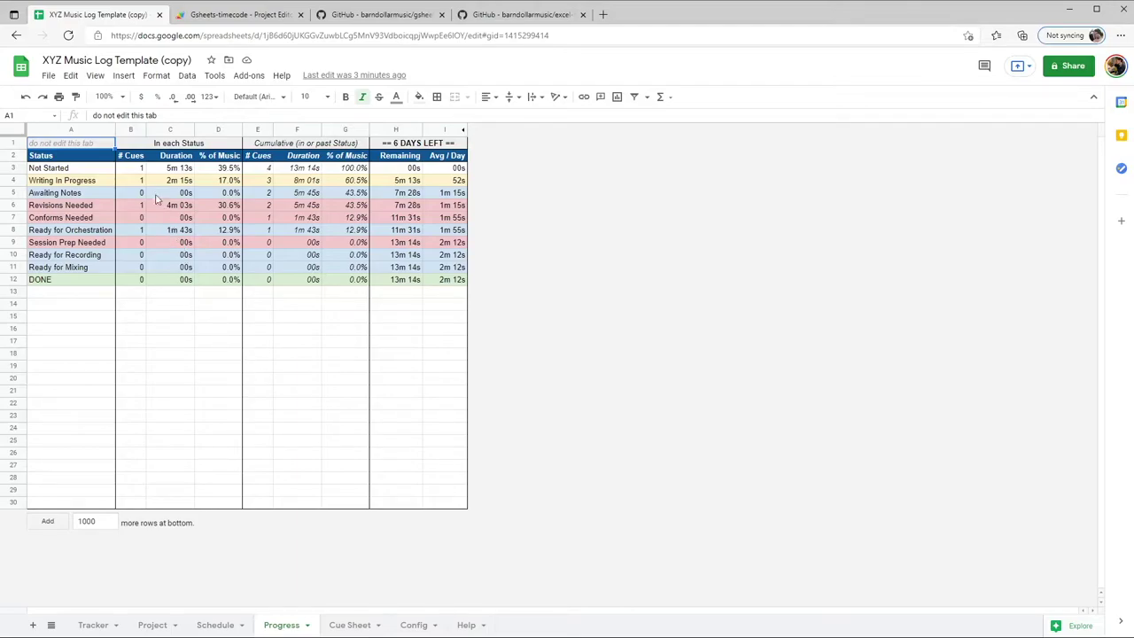
{"action": "left_click_drag", "start_coordinate": [131, 155], "coordinate": [237, 349]}
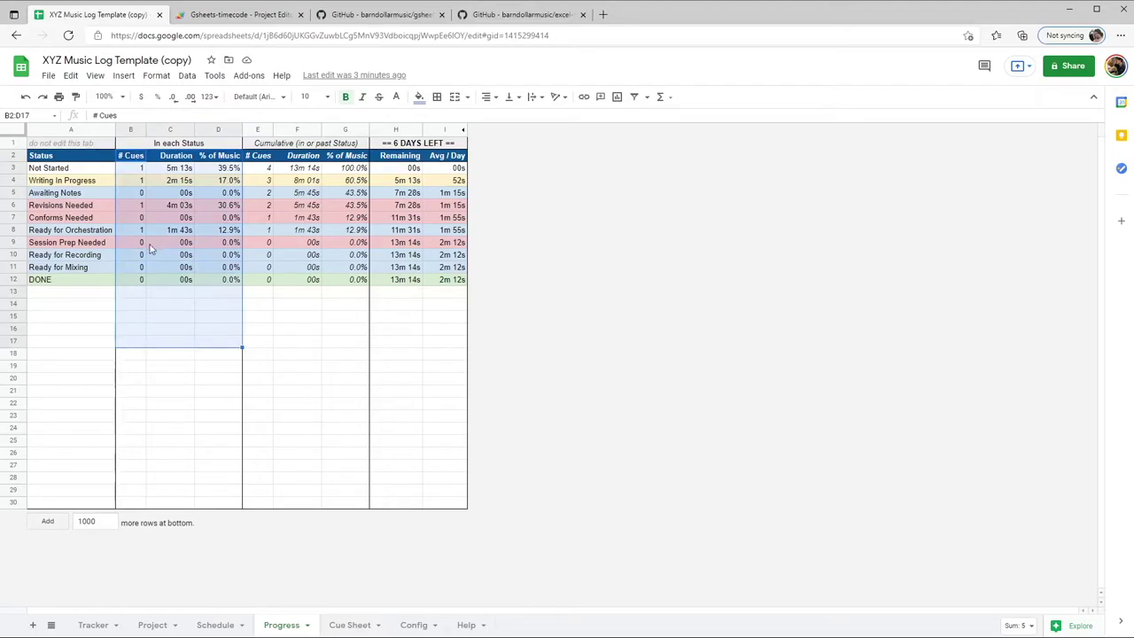
{"action": "left_click", "coordinate": [149, 207]}
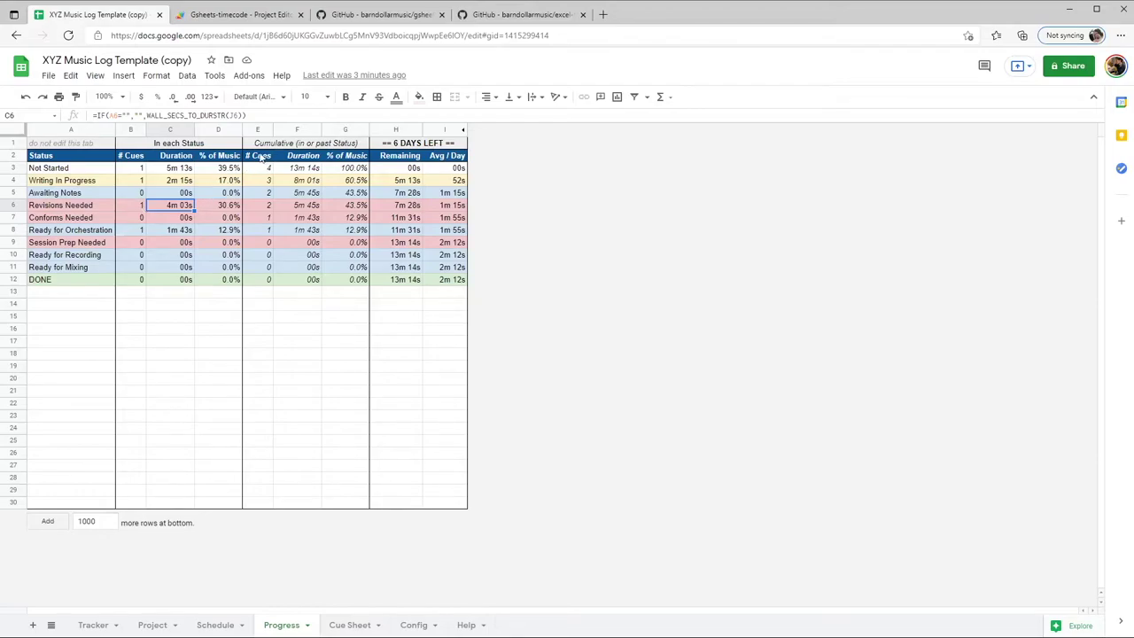
{"action": "left_click_drag", "start_coordinate": [261, 156], "coordinate": [362, 359]}
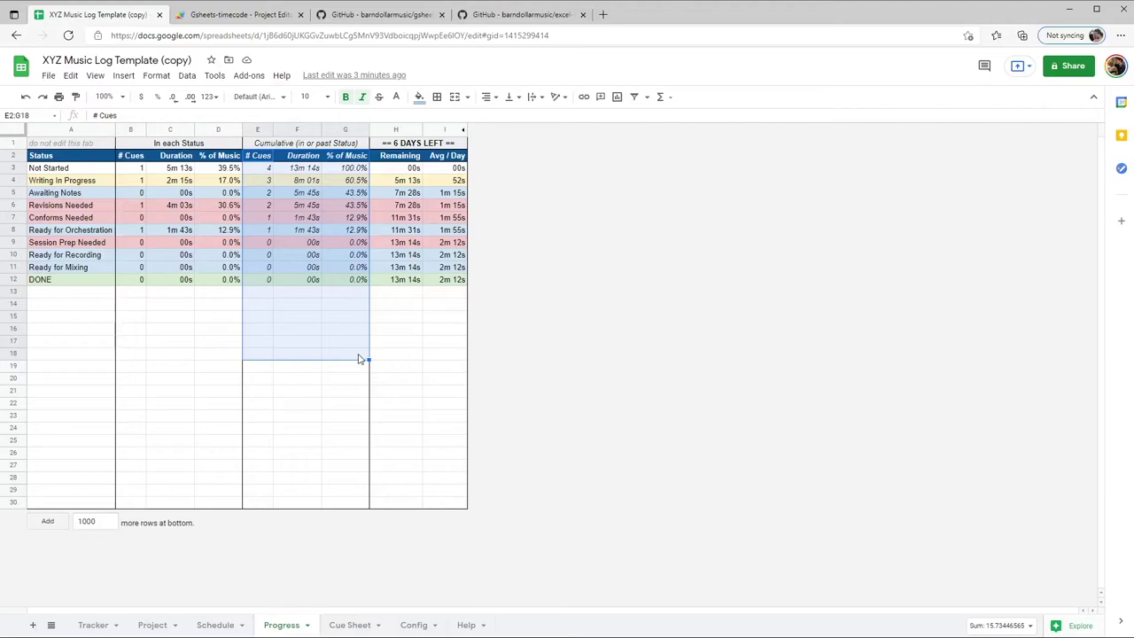
{"action": "left_click", "coordinate": [269, 193]}
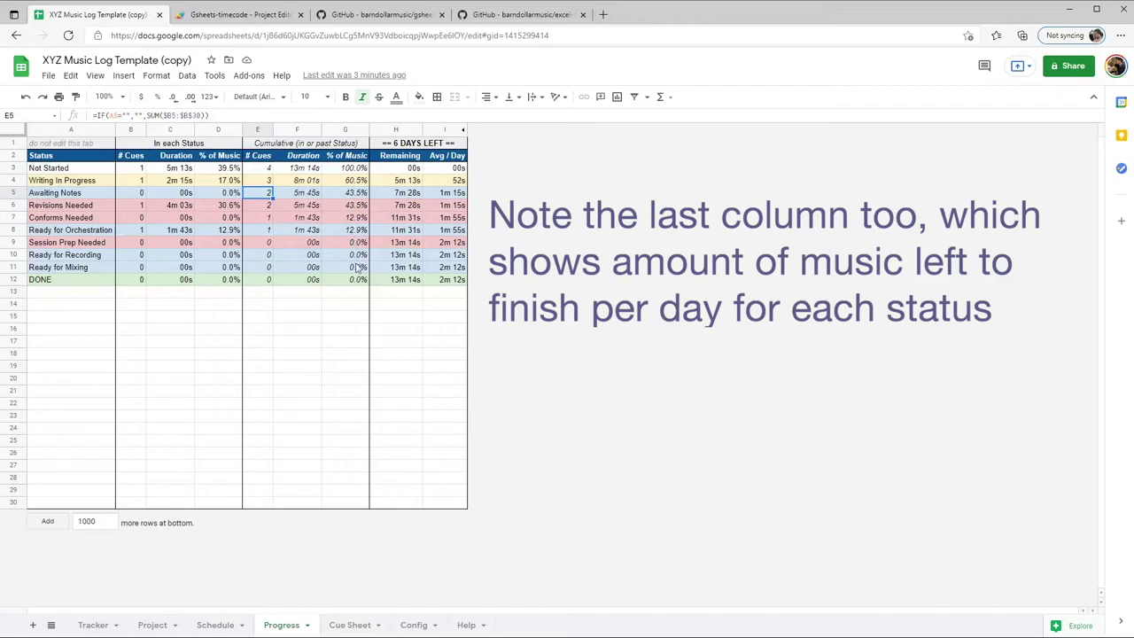
Step: Open the Help sheet and find the gsheets-timecode on GitHub link under See the code
{"action": "left_click", "coordinate": [464, 624]}
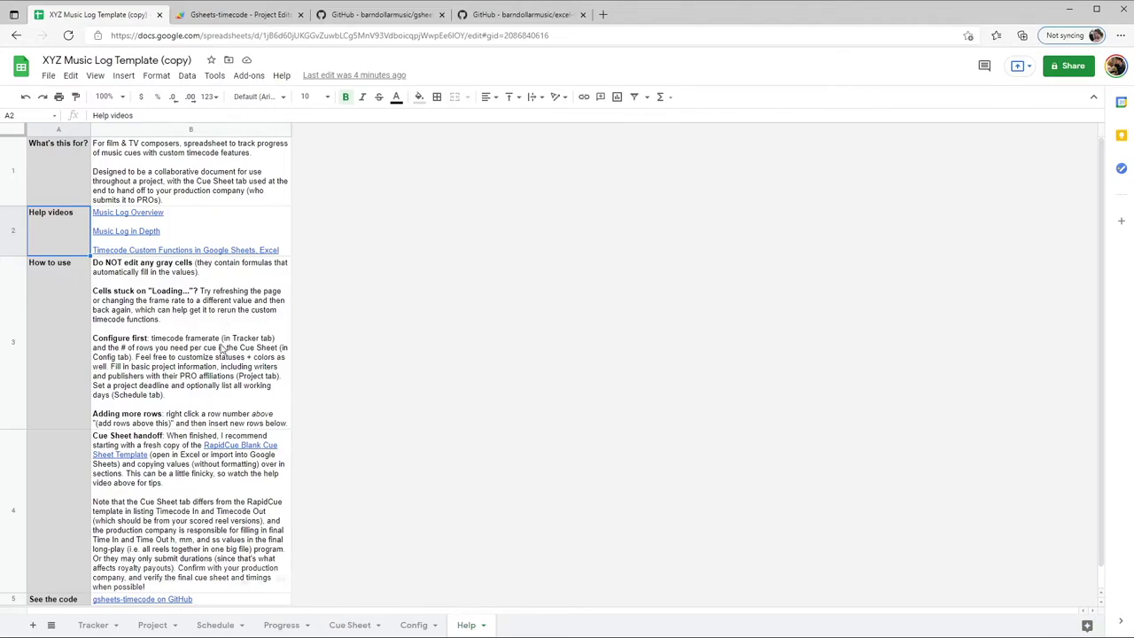
{"action": "mouse_move", "coordinate": [178, 602]}
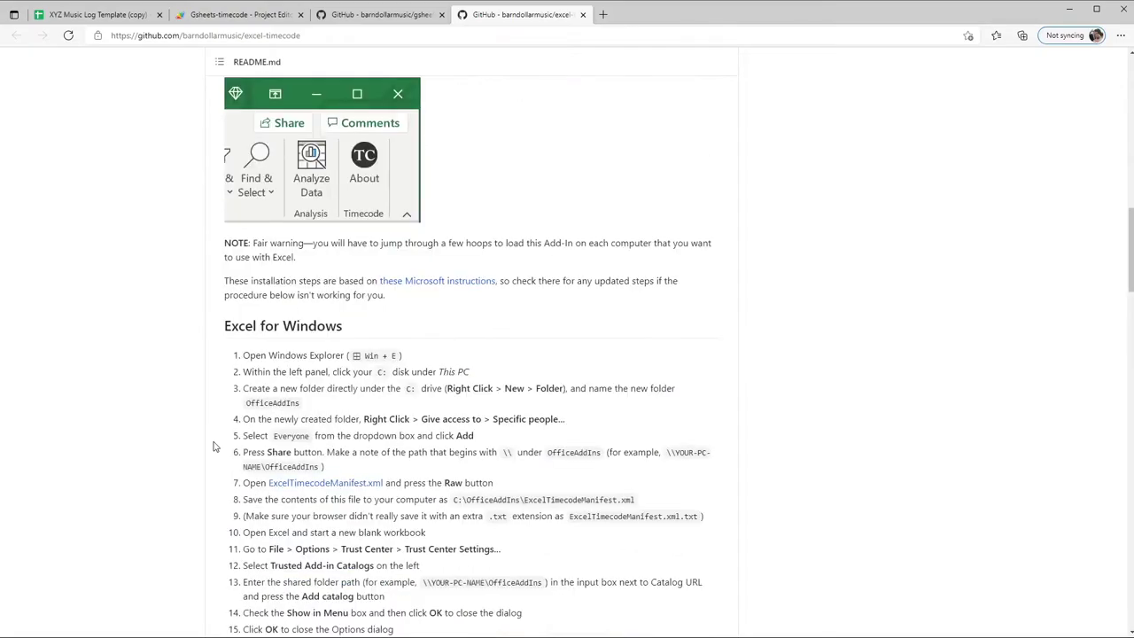
Step: Read the Windows and Mac installation instructions in the excel-timecode README and highlight the TIMECODE.WALL_SECS_BETWEEN_TCS function name
{"action": "scroll", "coordinate": [212, 446], "scroll_direction": "down", "scroll_amount": 1}
{"action": "scroll", "coordinate": [212, 446], "scroll_direction": "down", "scroll_amount": 3}
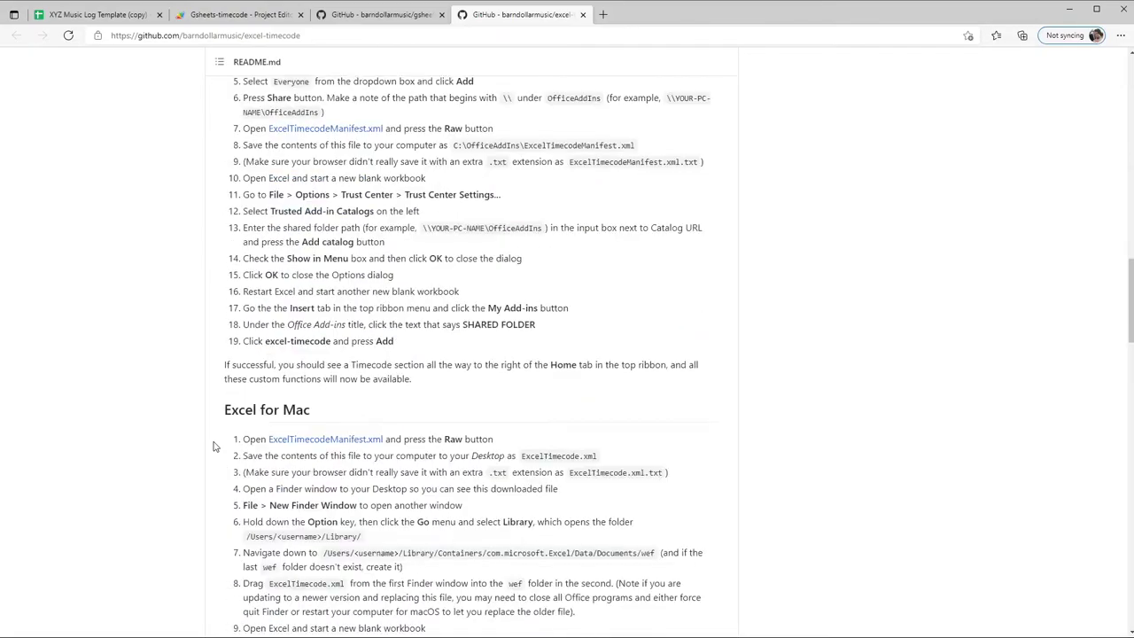
{"action": "scroll", "coordinate": [212, 446], "scroll_direction": "down", "scroll_amount": 1}
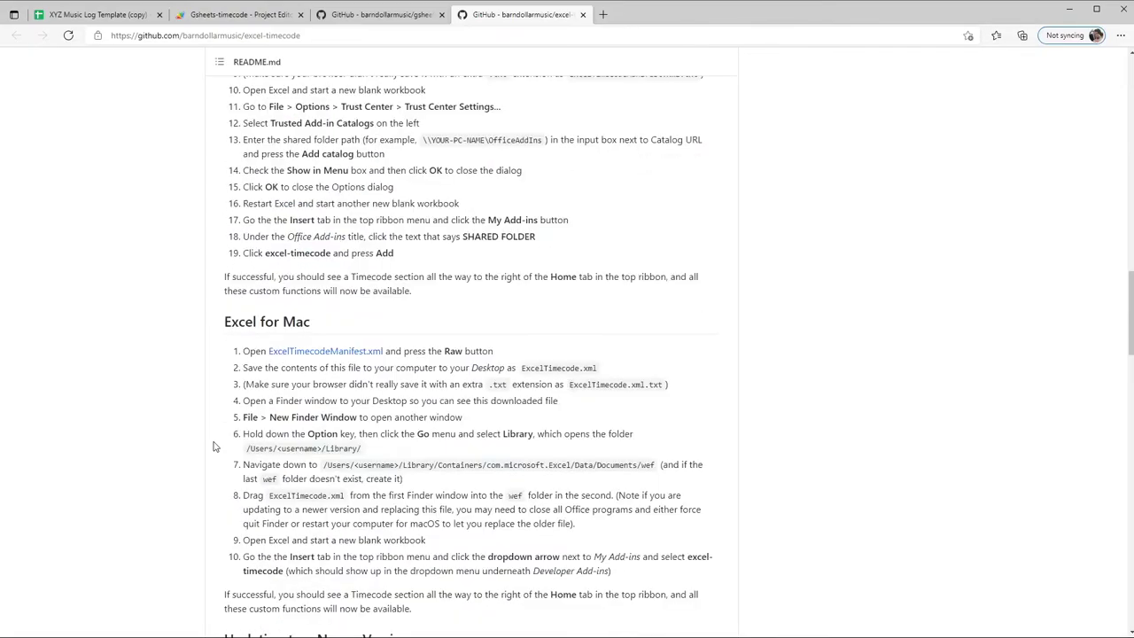
{"action": "scroll", "coordinate": [213, 446], "scroll_direction": "down", "scroll_amount": 1}
{"action": "scroll", "coordinate": [213, 446], "scroll_direction": "down", "scroll_amount": 1}
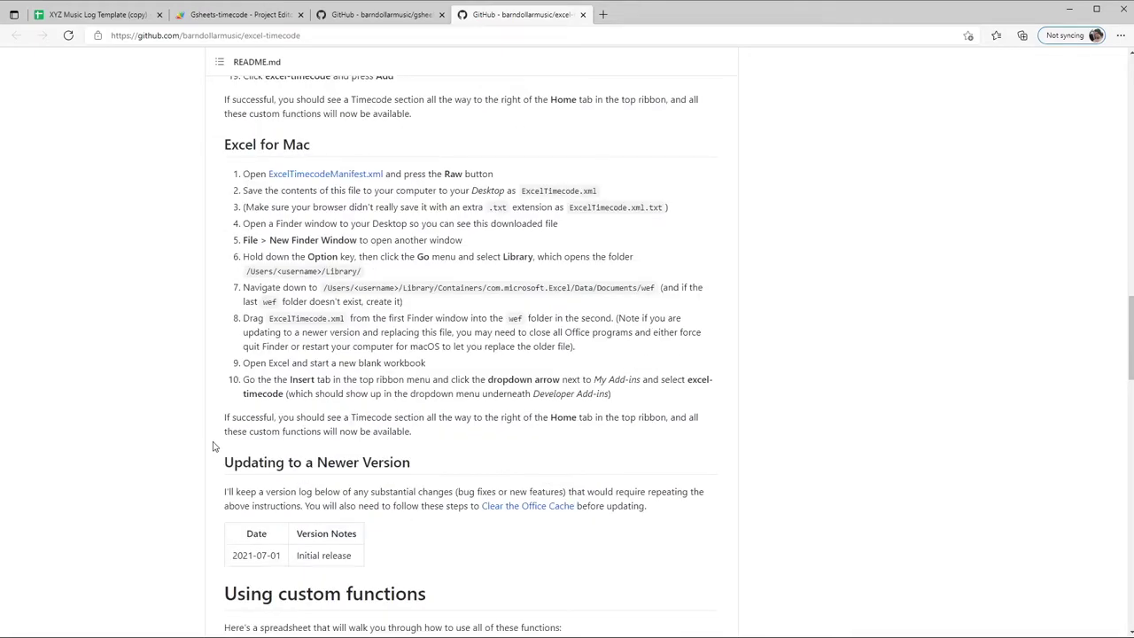
{"action": "scroll", "coordinate": [213, 446], "scroll_direction": "up", "scroll_amount": 12}
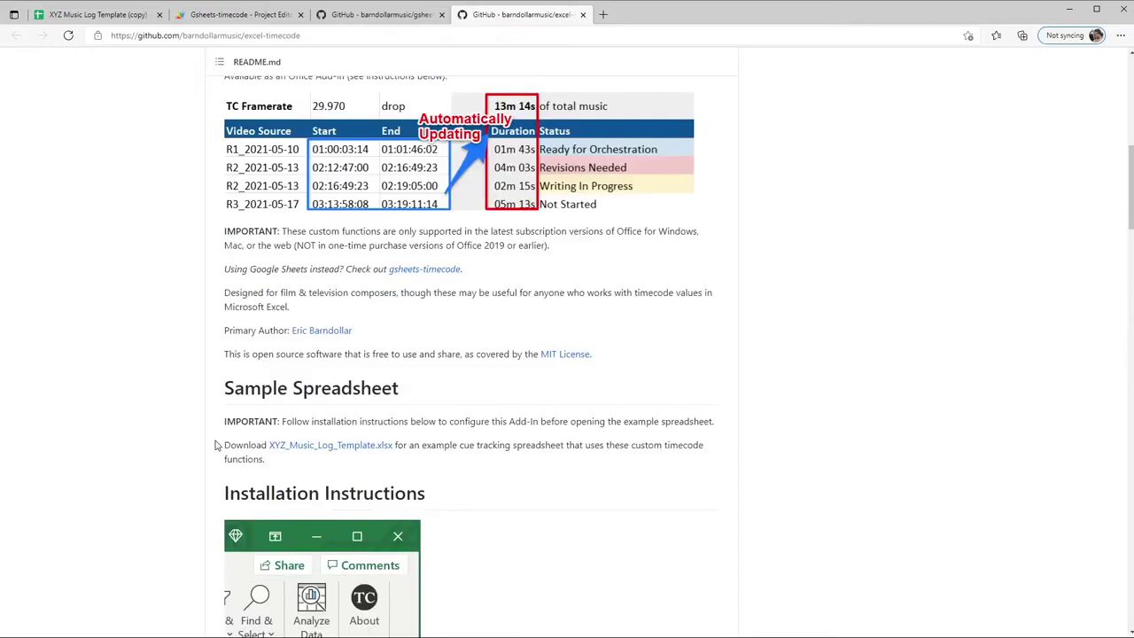
{"action": "scroll", "coordinate": [214, 446], "scroll_direction": "down", "scroll_amount": 4}
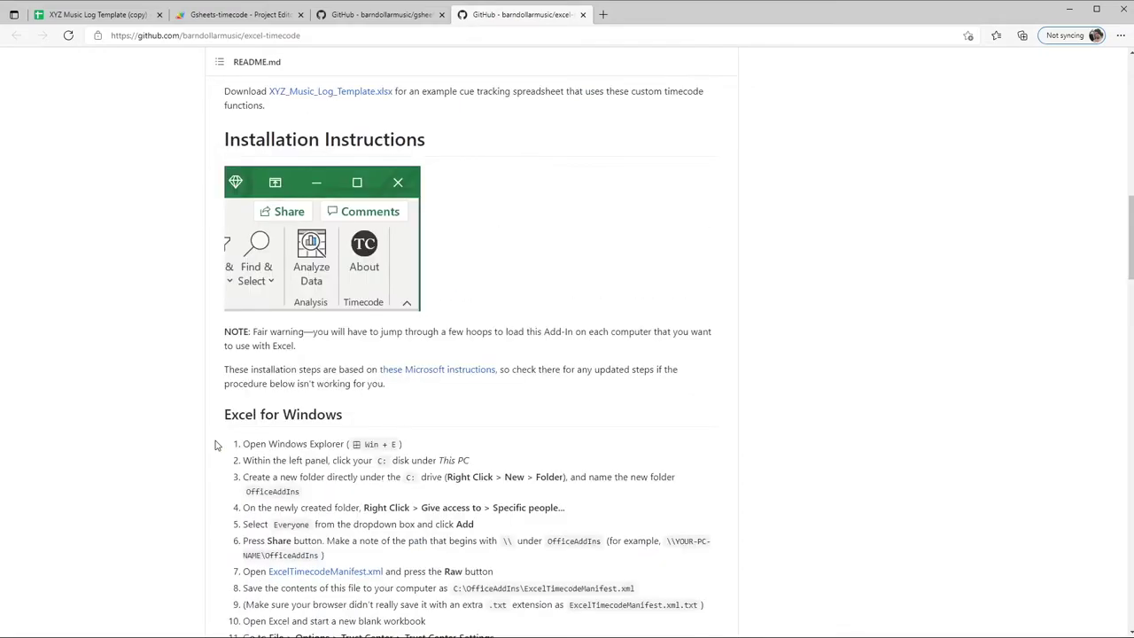
{"action": "scroll", "coordinate": [215, 445], "scroll_direction": "down", "scroll_amount": 9}
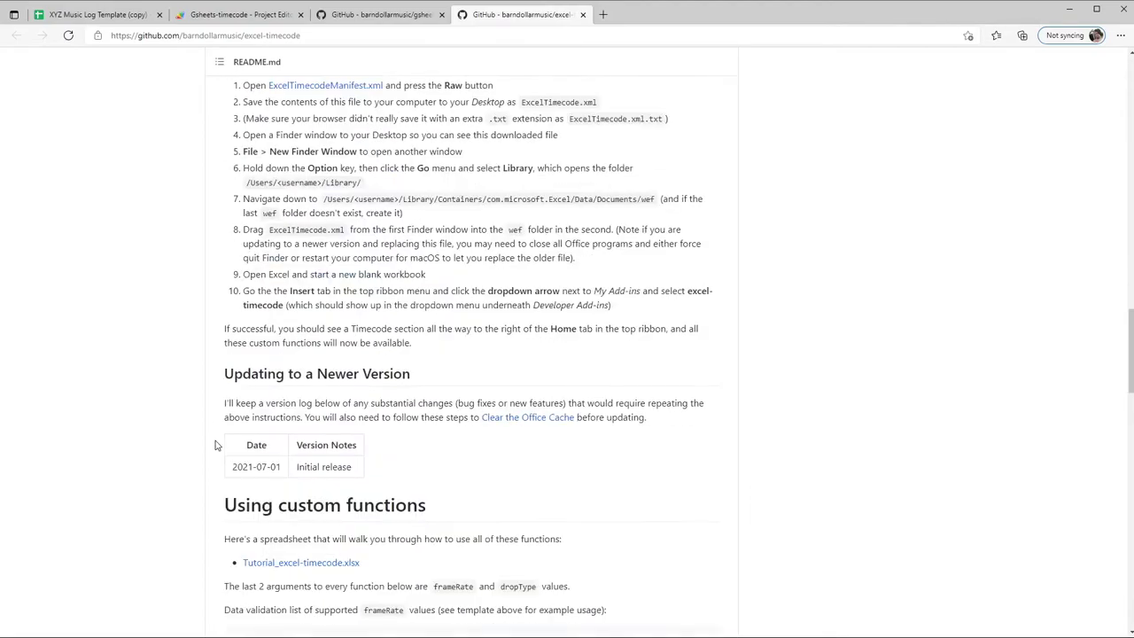
{"action": "scroll", "coordinate": [214, 445], "scroll_direction": "down", "scroll_amount": 15}
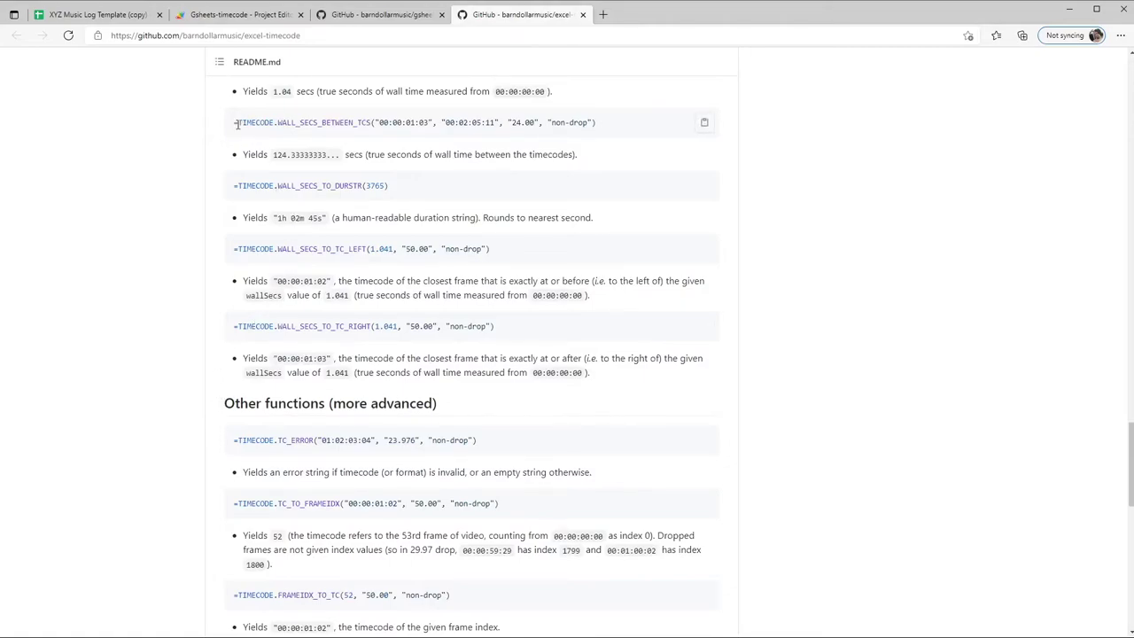
{"action": "left_click_drag", "start_coordinate": [237, 124], "coordinate": [370, 131]}
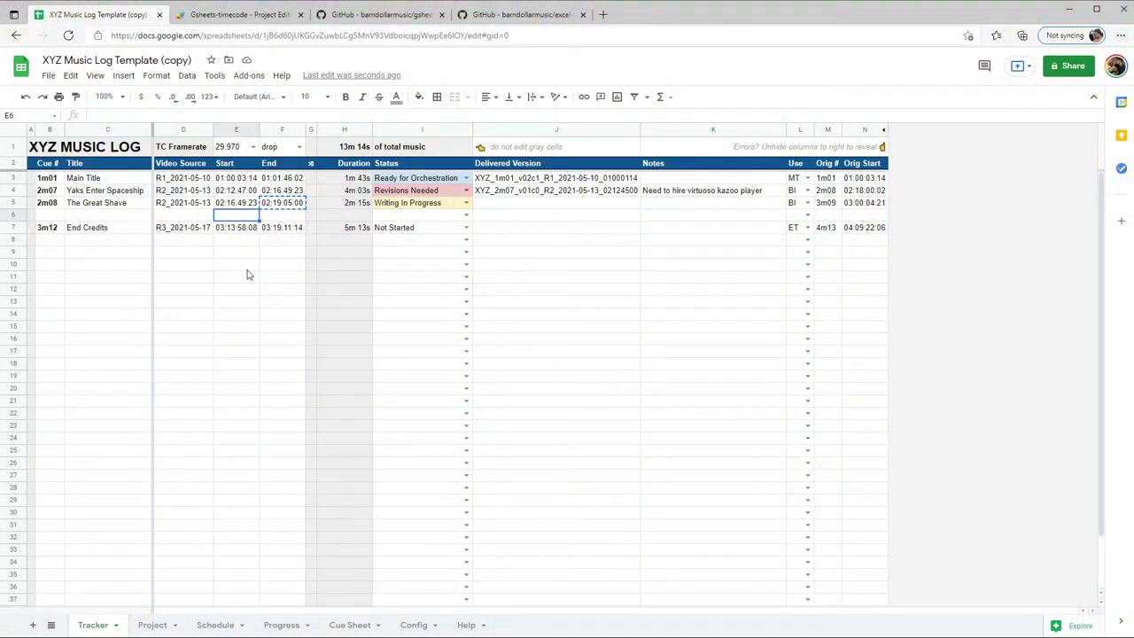
Step: Copy The Great Shave's end timecode 02:19:05:00 into start cell E6 of the Tracker and open the paste options
{"action": "type", "text": "02:19:05:00"}
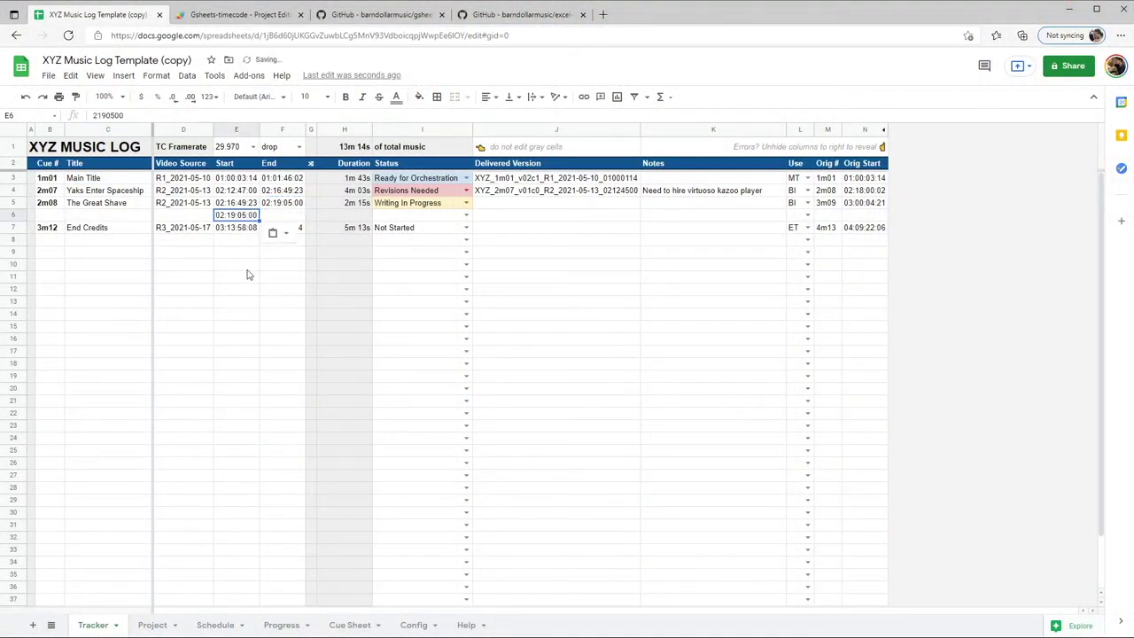
{"action": "left_click", "coordinate": [285, 236]}
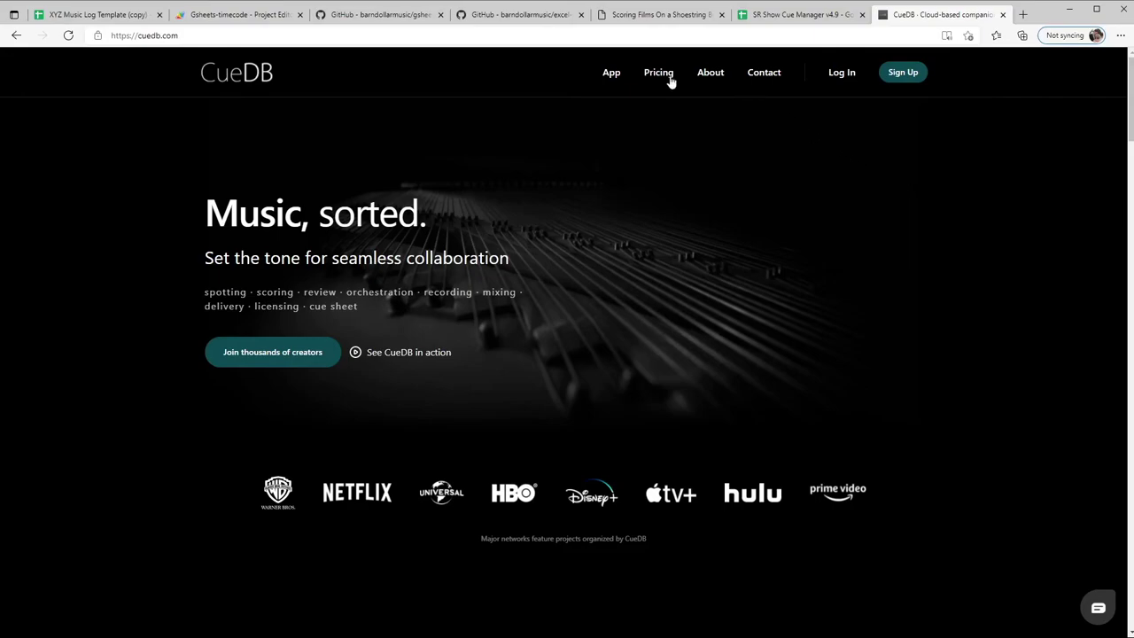
Step: View the Pricing section of the CueDB website
{"action": "left_click", "coordinate": [670, 80]}
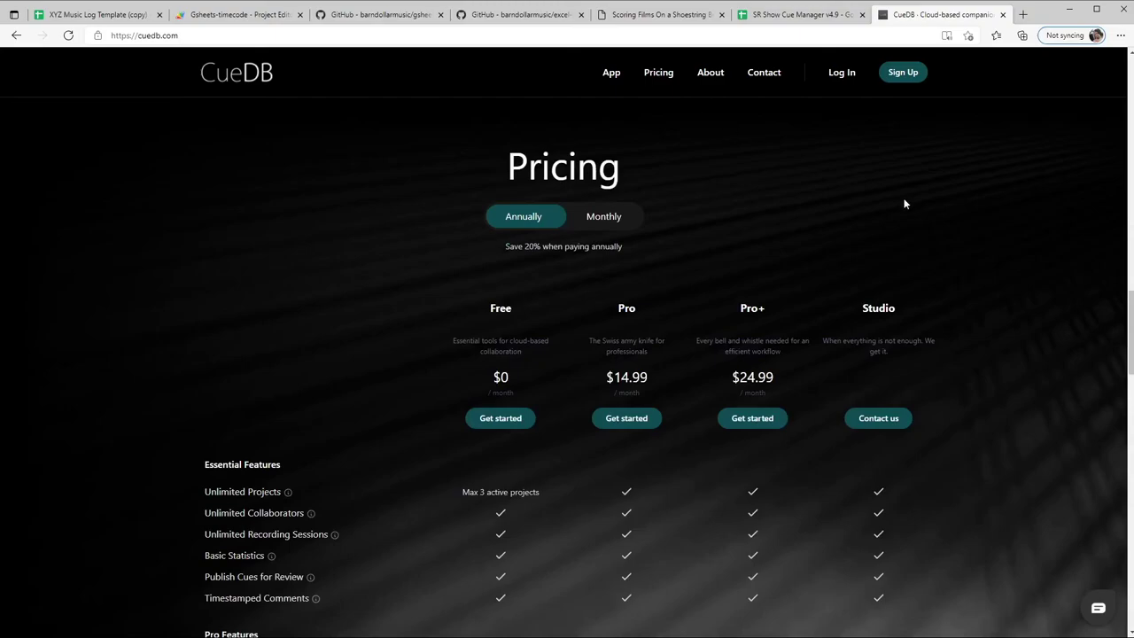